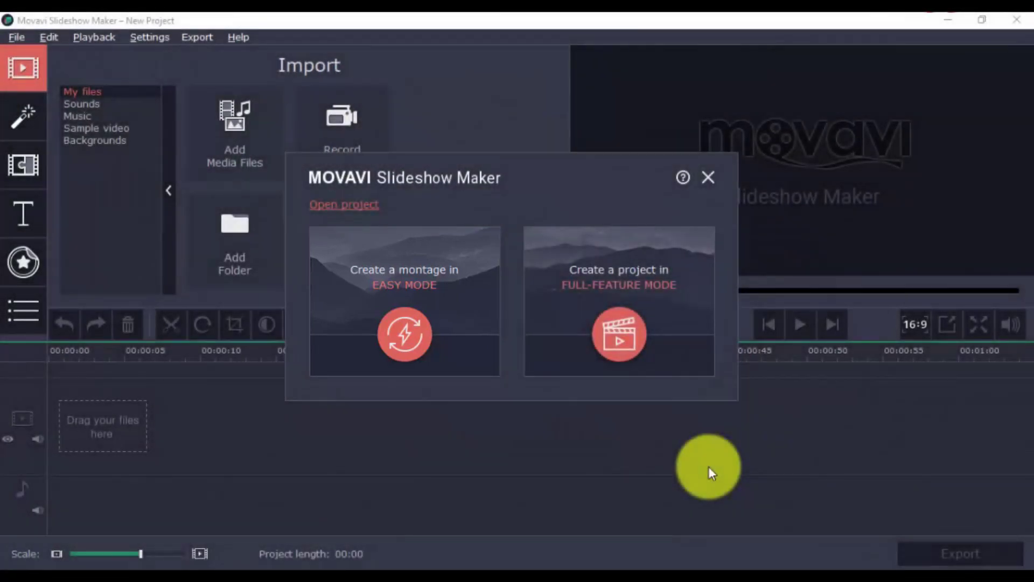
# Start an Easy Mode montage with the Bright Future track (02:53) and Crossfade transitions
pyautogui.click(413, 320)
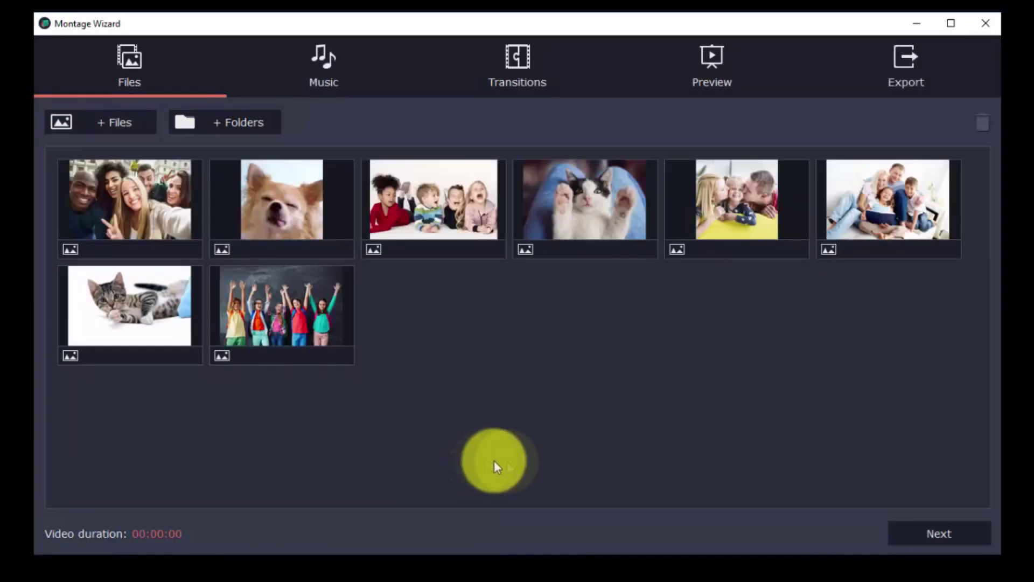
pyautogui.click(920, 526)
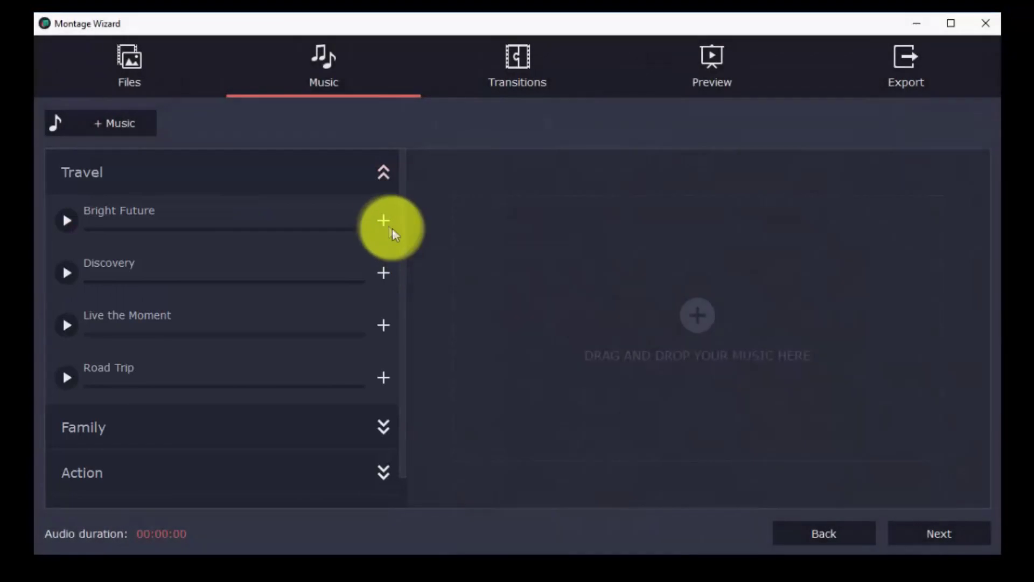
pyautogui.click(383, 220)
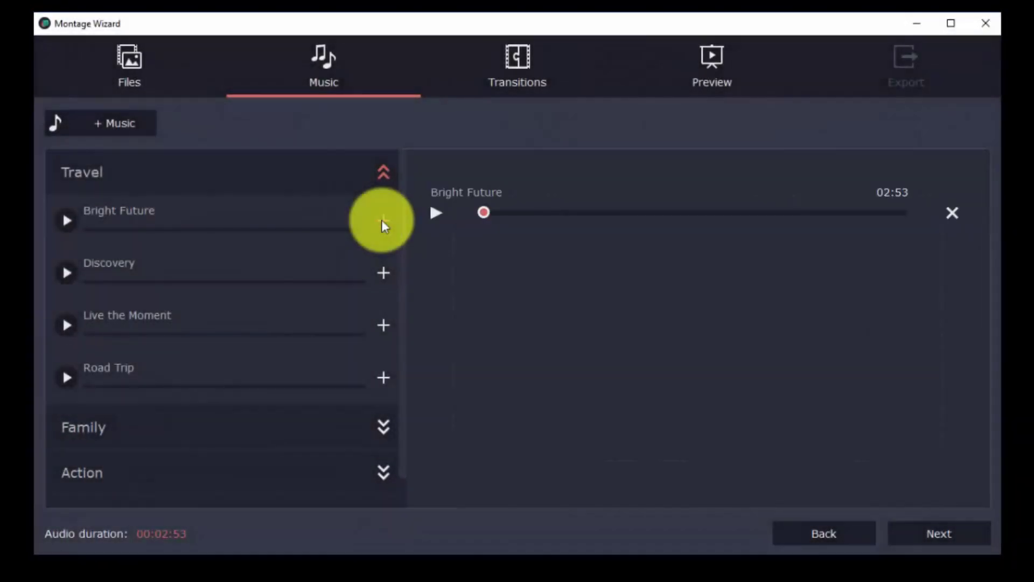
pyautogui.click(922, 531)
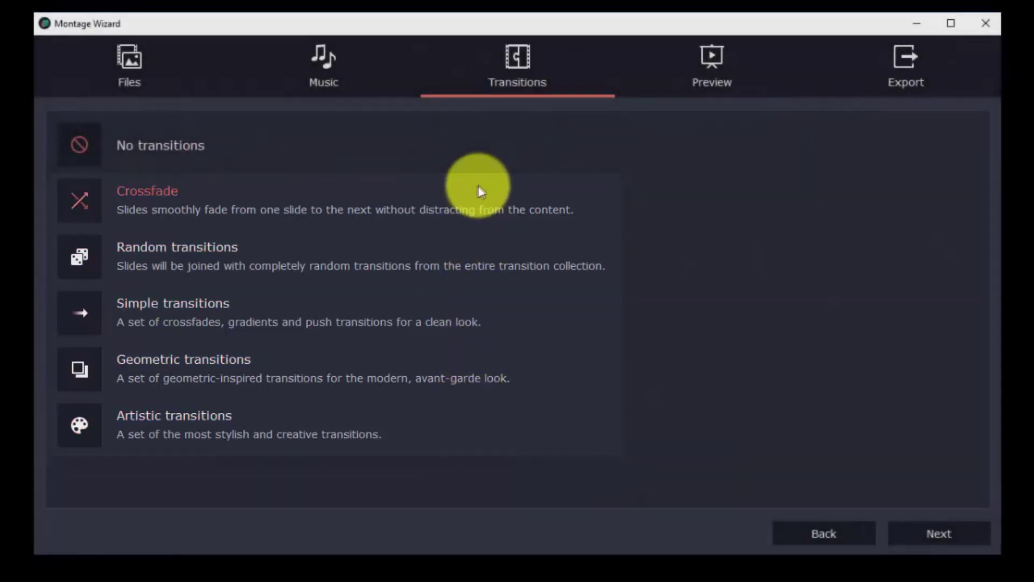
pyautogui.click(459, 201)
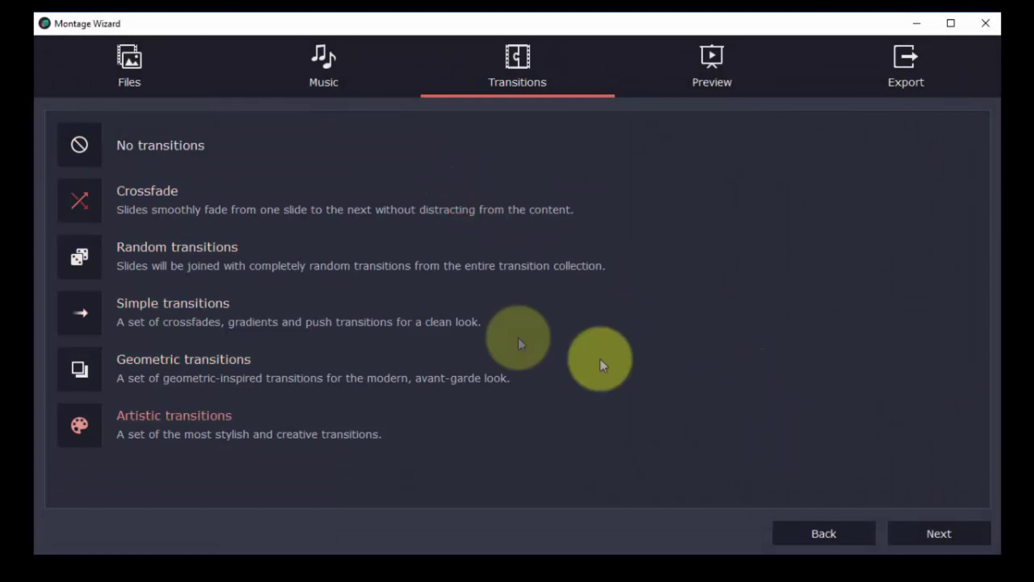
# Play the montage preview, then advance the wizard to its final export step
pyautogui.click(932, 540)
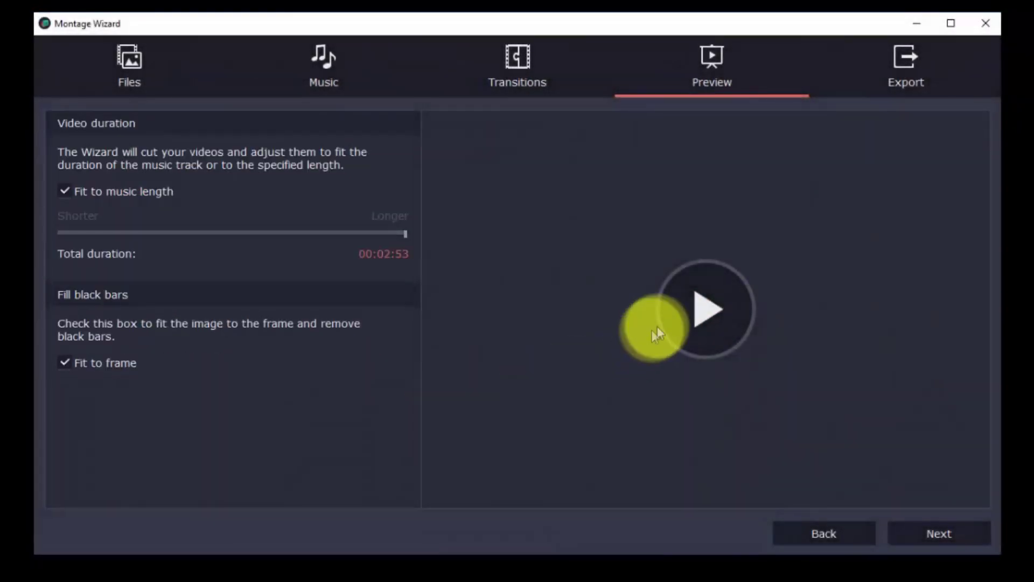
pyautogui.click(687, 314)
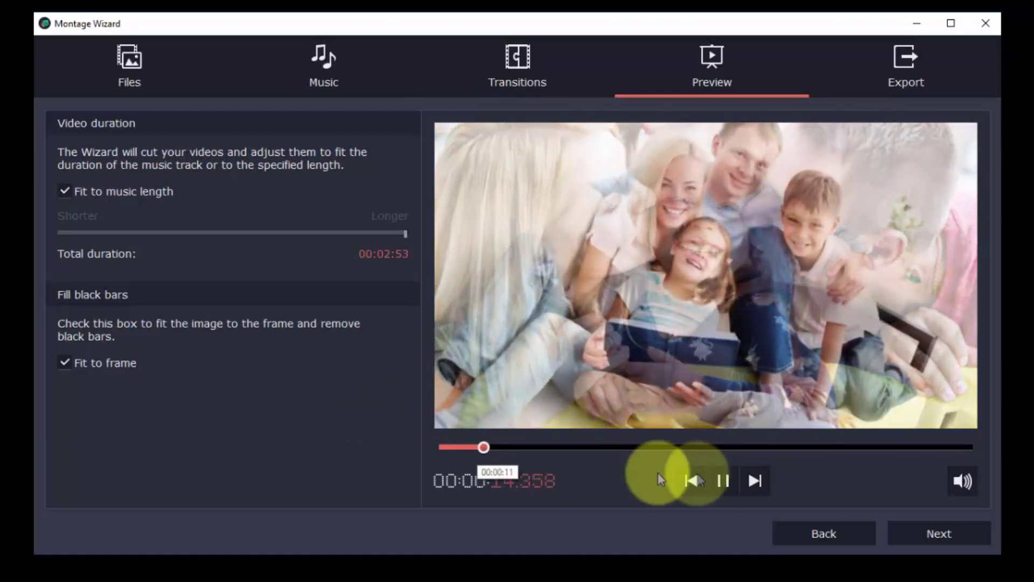
pyautogui.click(943, 531)
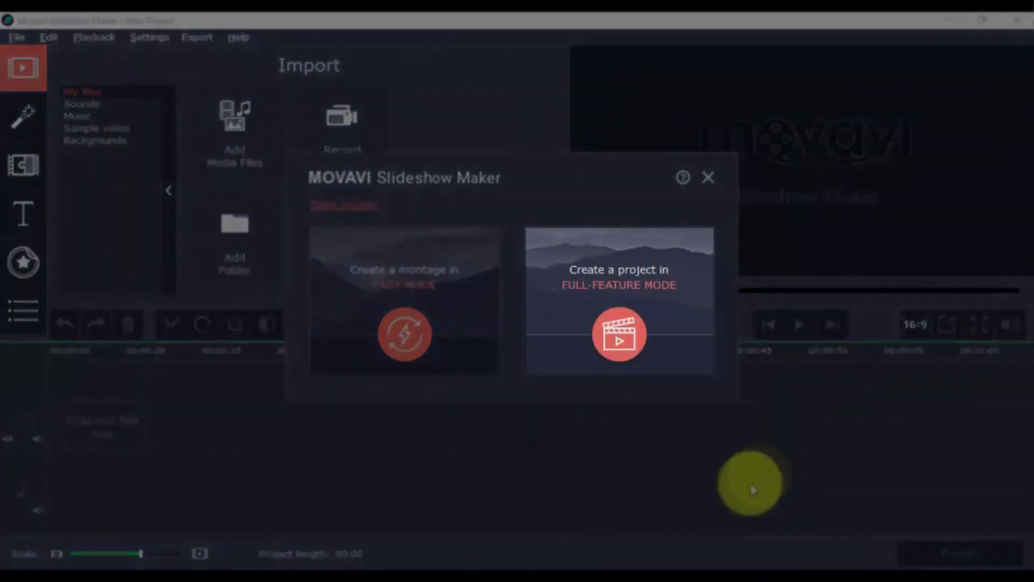
# Start a Full-Feature Mode project with the eight photos and adjust the timeline zoom
pyautogui.click(620, 348)
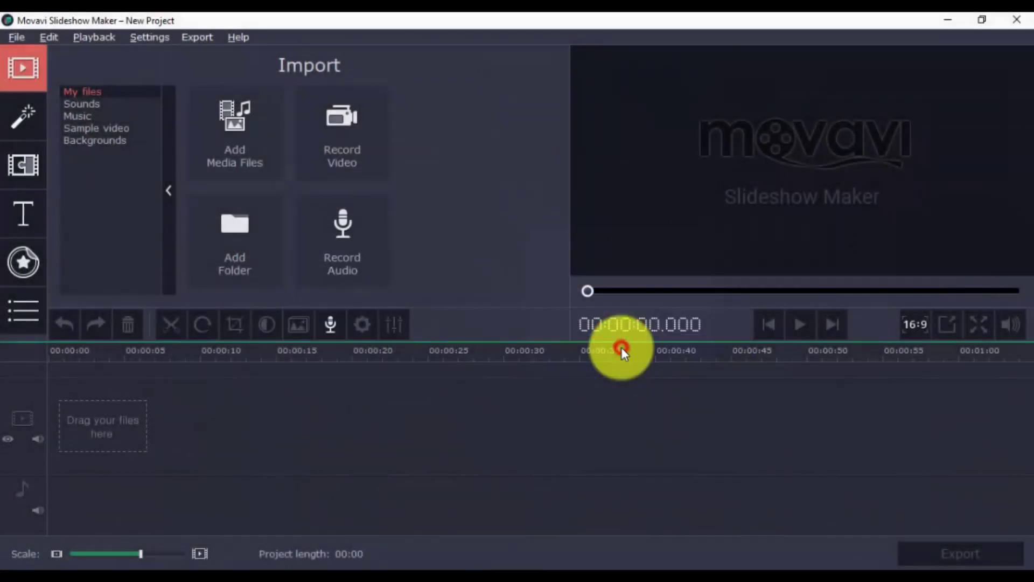
pyautogui.click(248, 131)
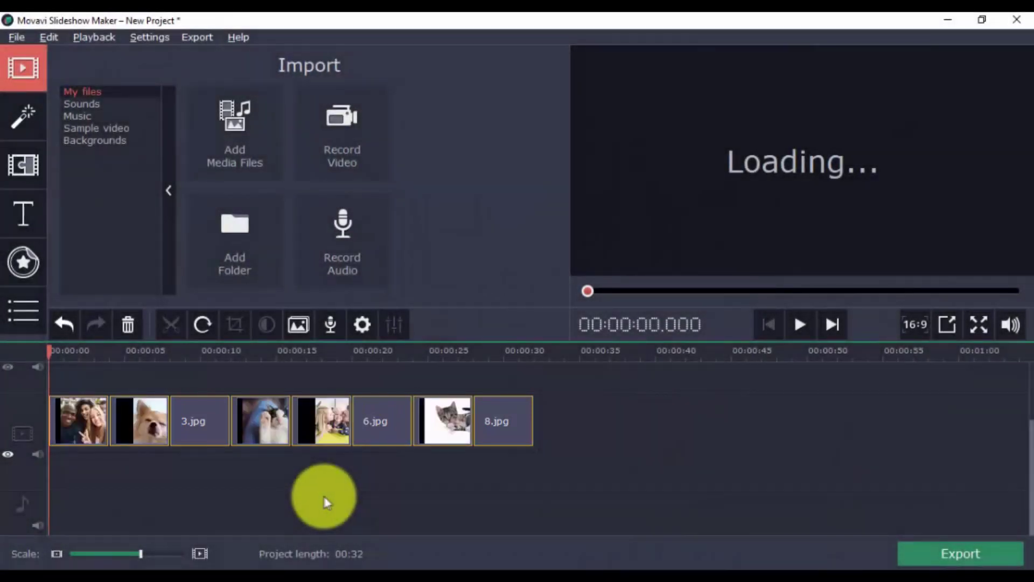
pyautogui.click(200, 553)
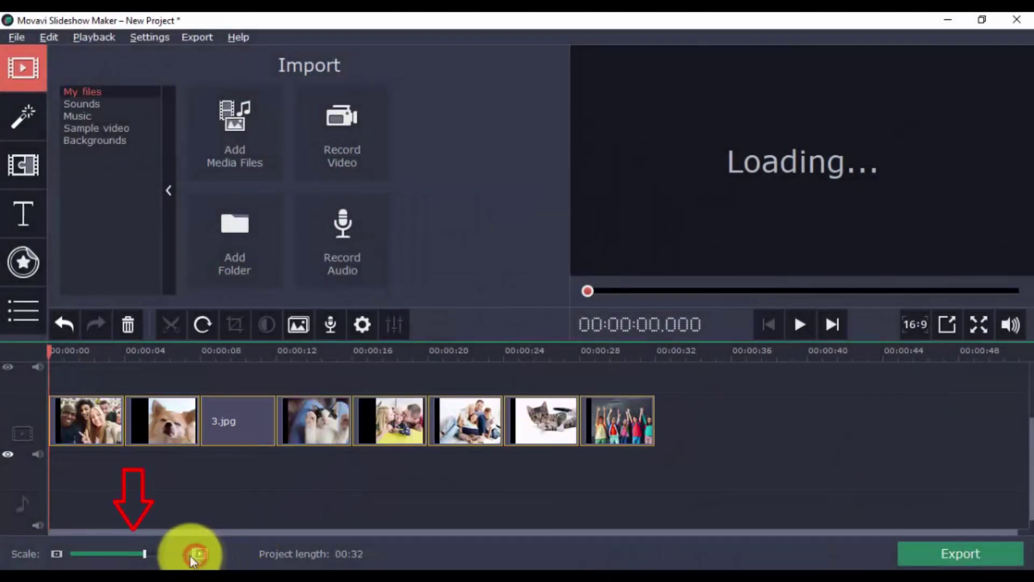
pyautogui.click(57, 554)
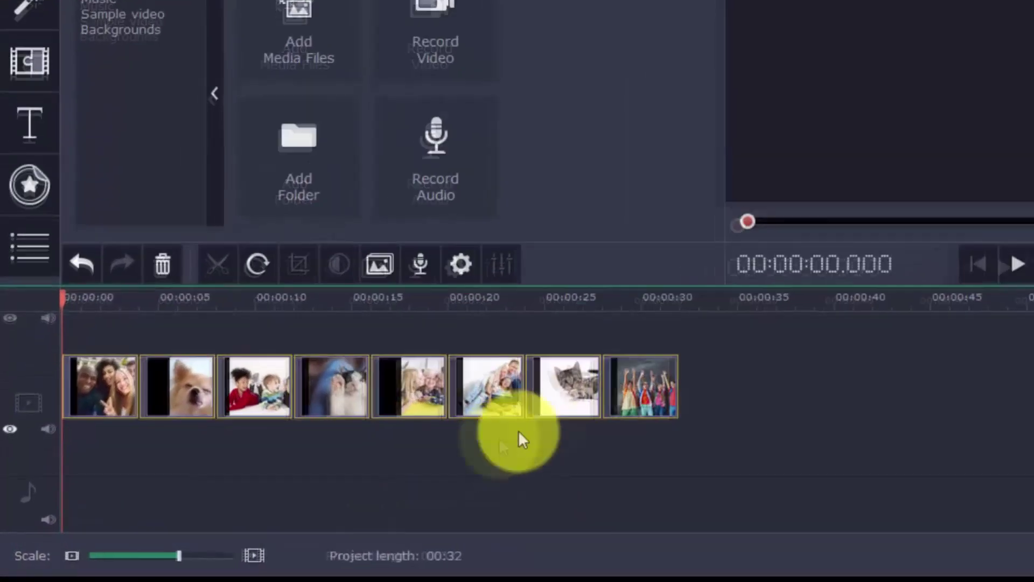
pyautogui.click(510, 424)
# Try lengthening the last photo to 36 s, undo it, then move the cat photo last
pyautogui.click(769, 361)
pyautogui.moveTo(803, 341); pyautogui.dragTo(898, 334)
pyautogui.hotkey('ctrl', 'z')
pyautogui.click(684, 355)
pyautogui.moveTo(665, 336); pyautogui.dragTo(820, 351)
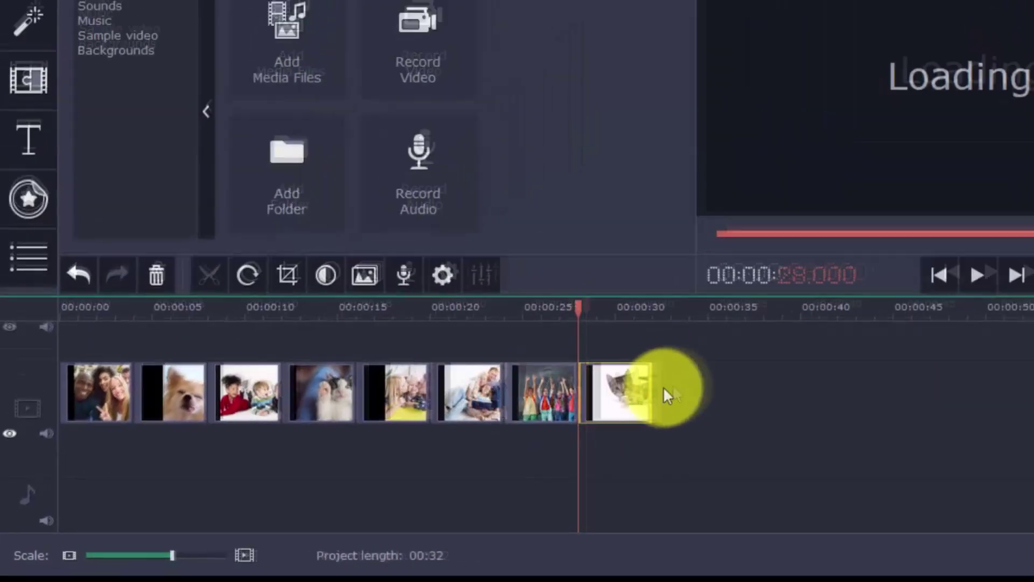
# Undo the cat move, split the first selfie photo at about 2.45 s, and rotate it
pyautogui.hotkey('ctrl', 'z')
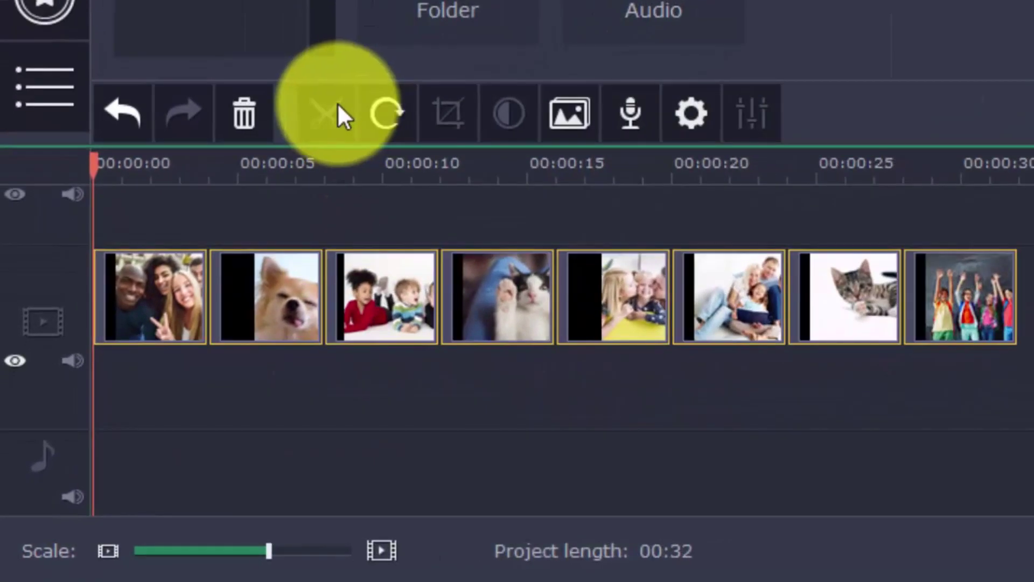
pyautogui.click(164, 302)
pyautogui.click(326, 128)
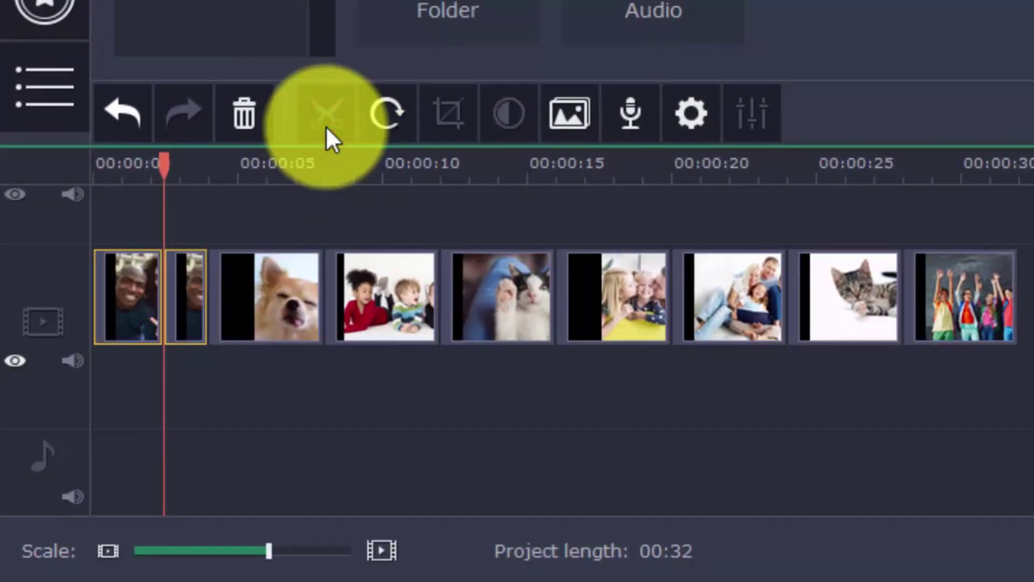
pyautogui.click(381, 111)
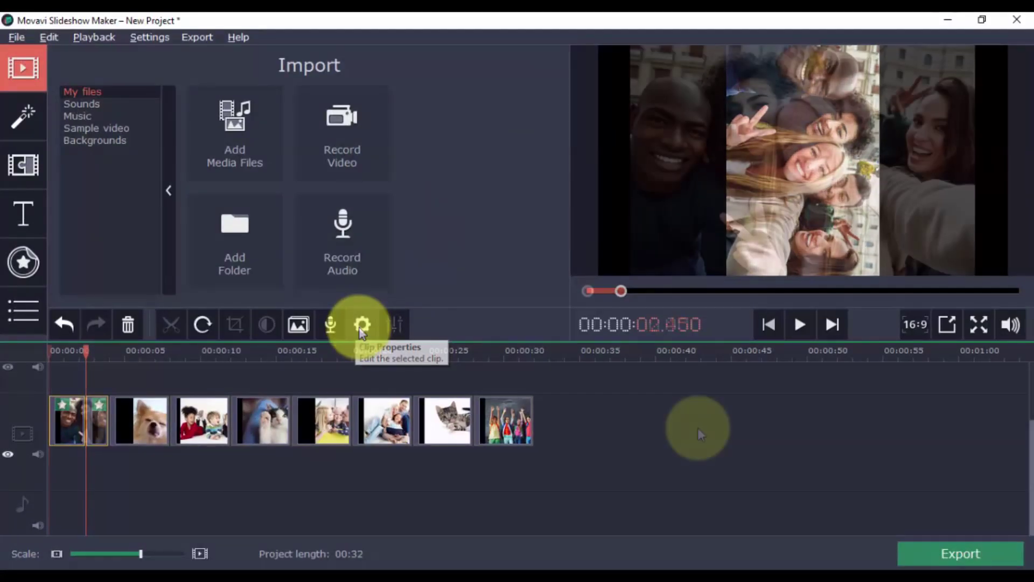
# Place the built-in Bright Future track on the music track under the photos
pyautogui.click(697, 428)
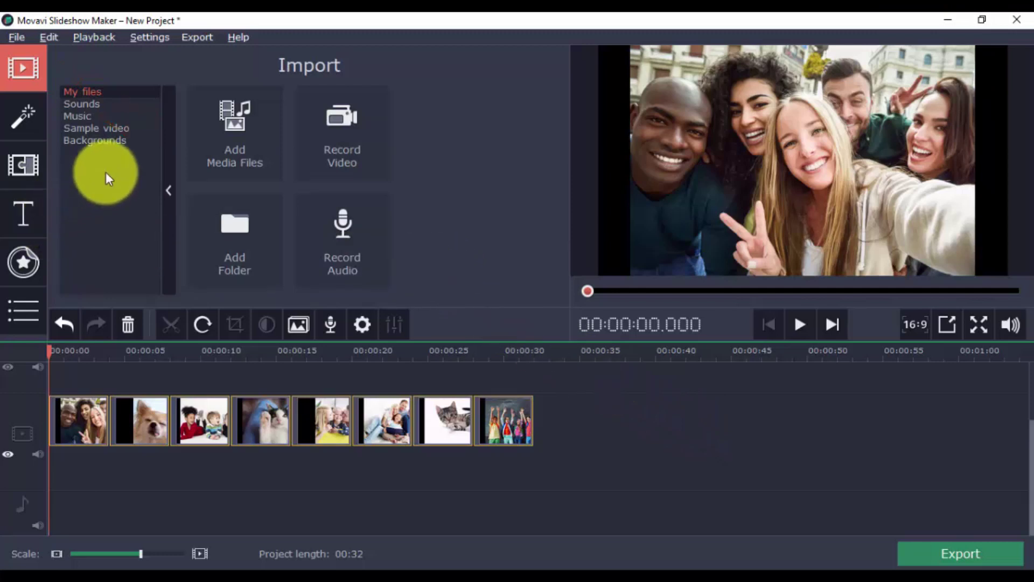
pyautogui.click(84, 115)
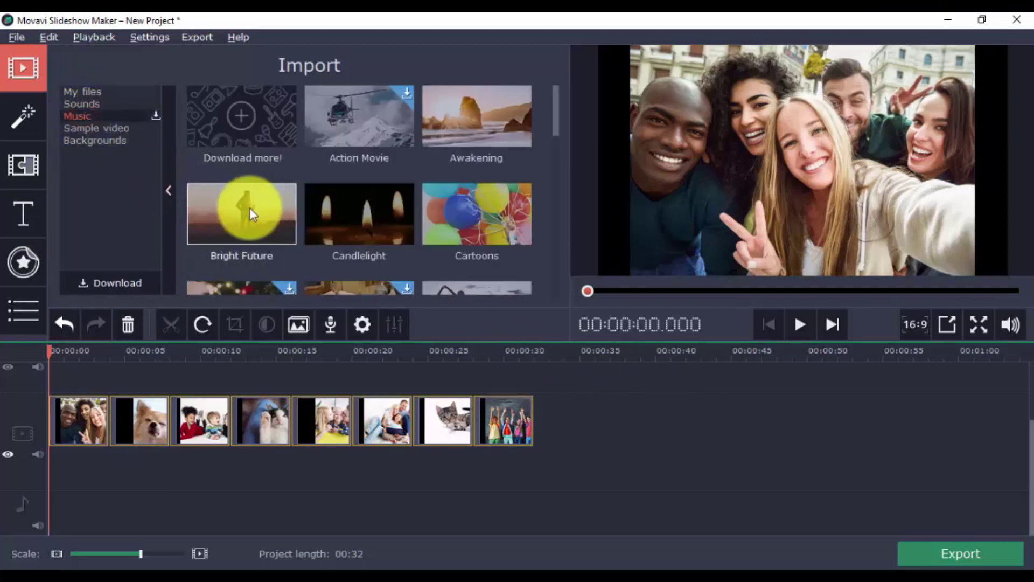
pyautogui.moveTo(250, 209); pyautogui.dragTo(46, 508)
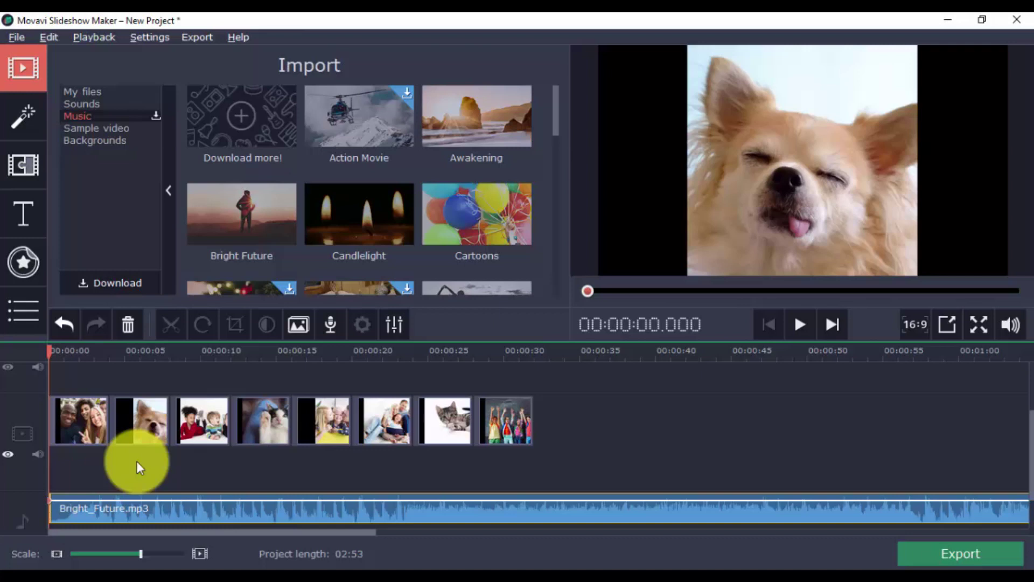
pyautogui.click(17, 37)
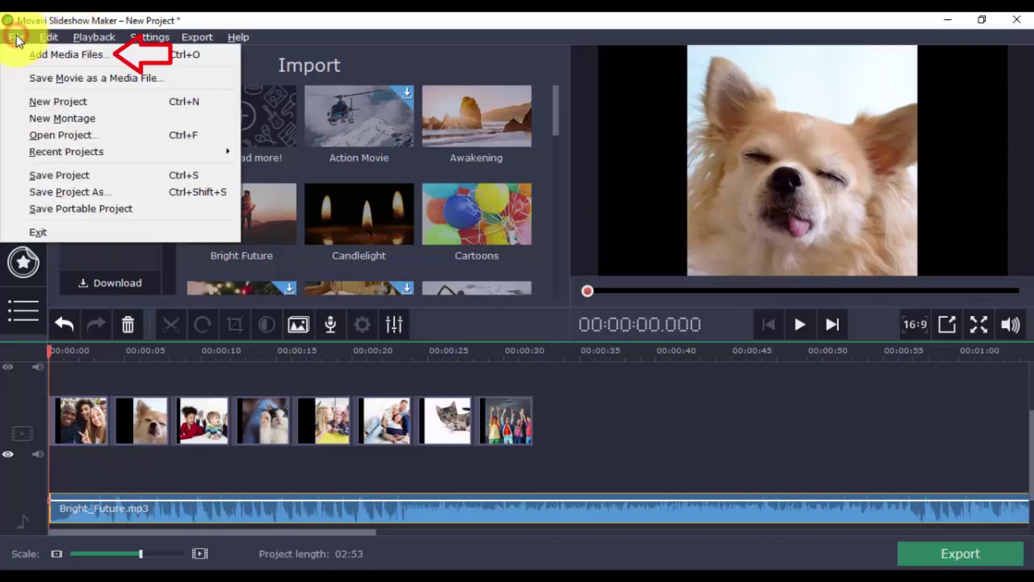
pyautogui.click(156, 382)
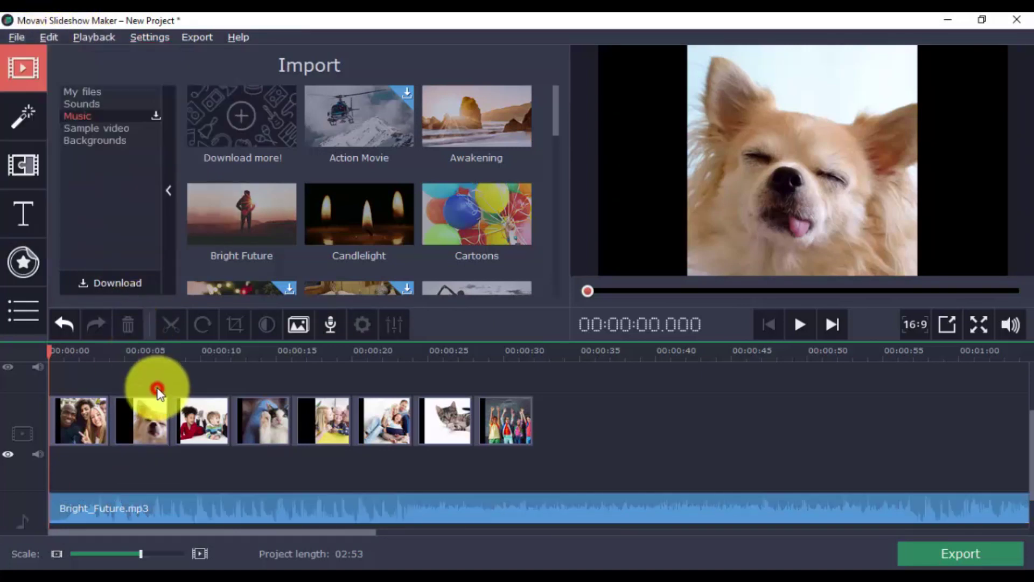
# Lower the Bright_Future.mp3 volume to 25%, open its clip properties, and play back briefly
pyautogui.click(176, 516)
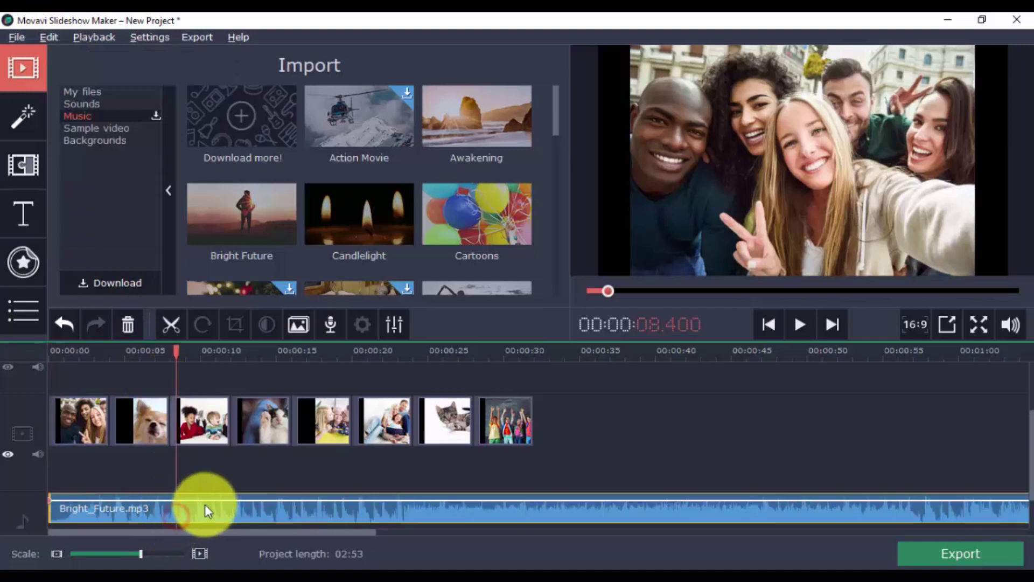
pyautogui.moveTo(208, 501); pyautogui.dragTo(202, 508)
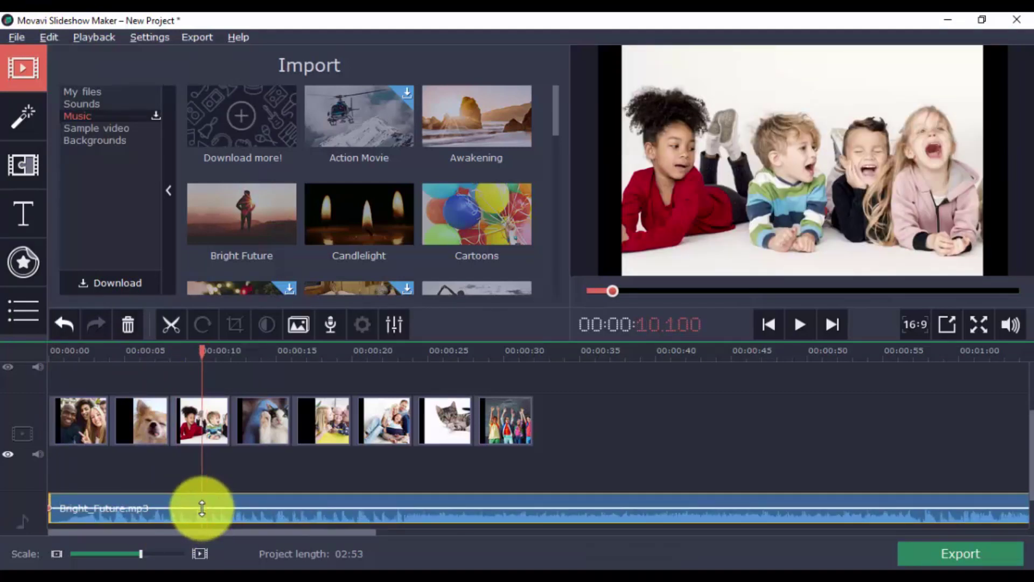
pyautogui.click(393, 324)
pyautogui.click(808, 333)
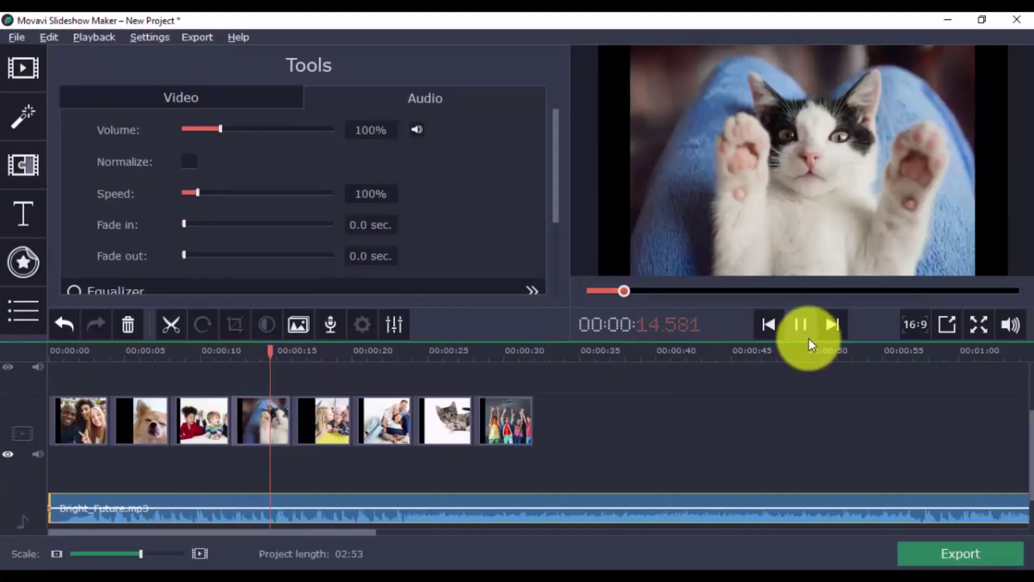
pyautogui.click(809, 338)
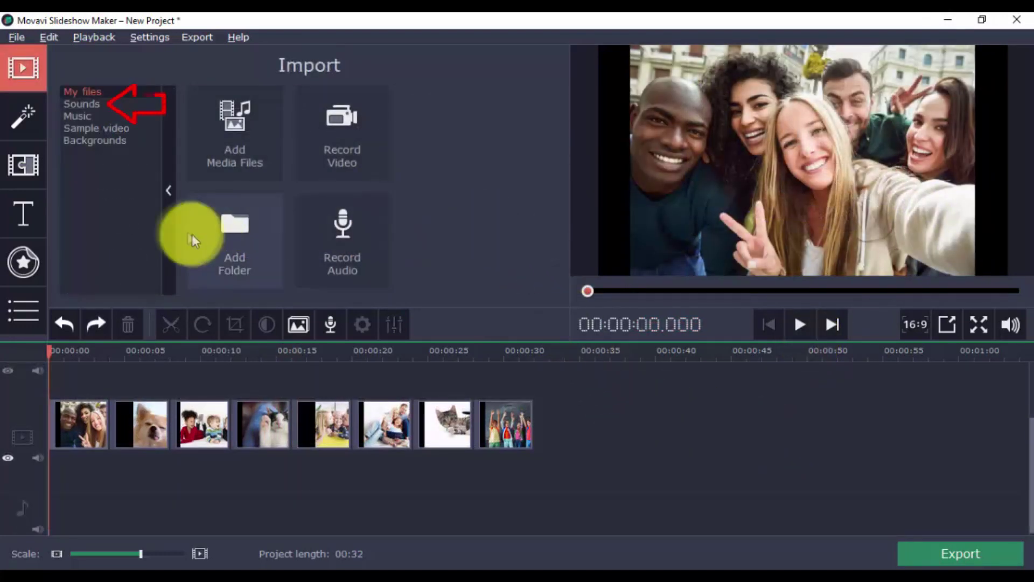
# Add the Aww sound effect to the audio track and play the slideshow from the start
pyautogui.click(96, 104)
pyautogui.click(474, 107)
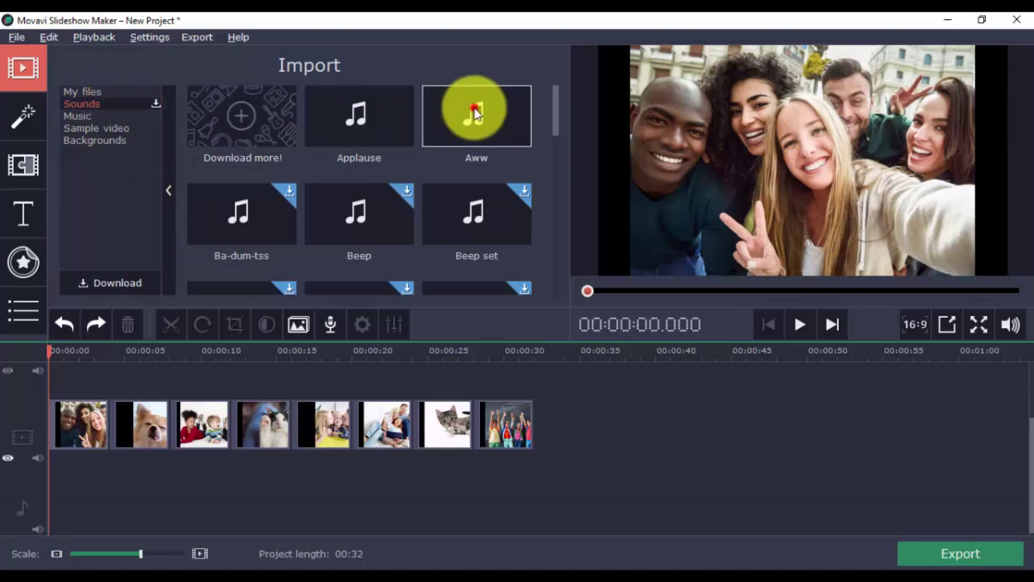
pyautogui.moveTo(497, 106); pyautogui.dragTo(50, 506)
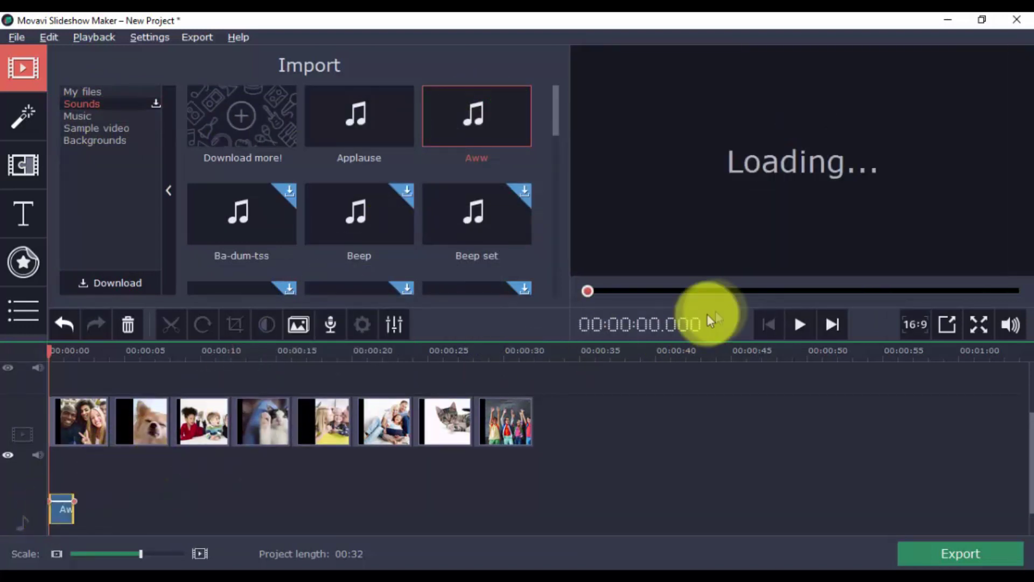
pyautogui.click(799, 312)
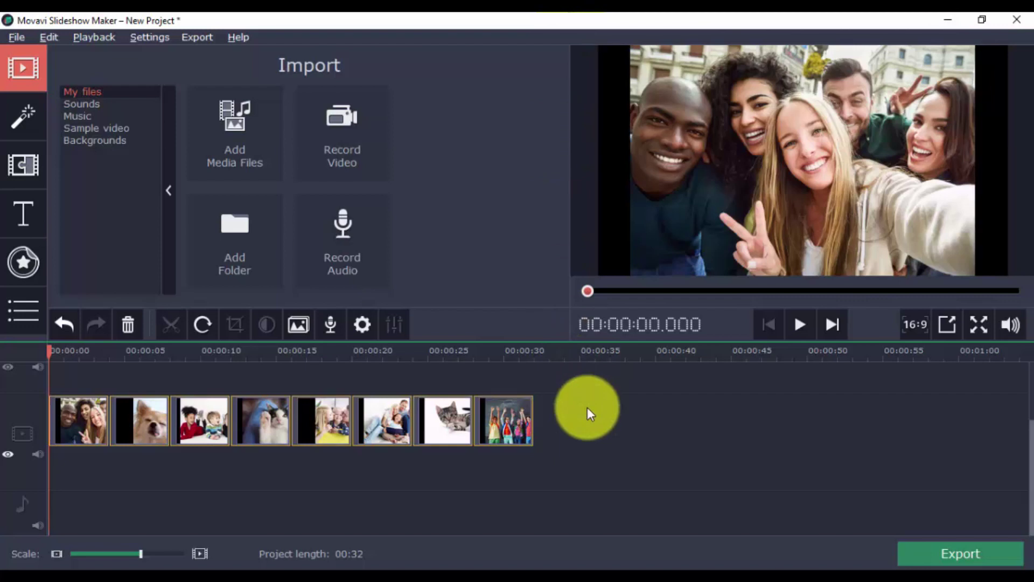
# Preview the Halftone - color filter and apply it to the first selfie photo
pyautogui.click(11, 113)
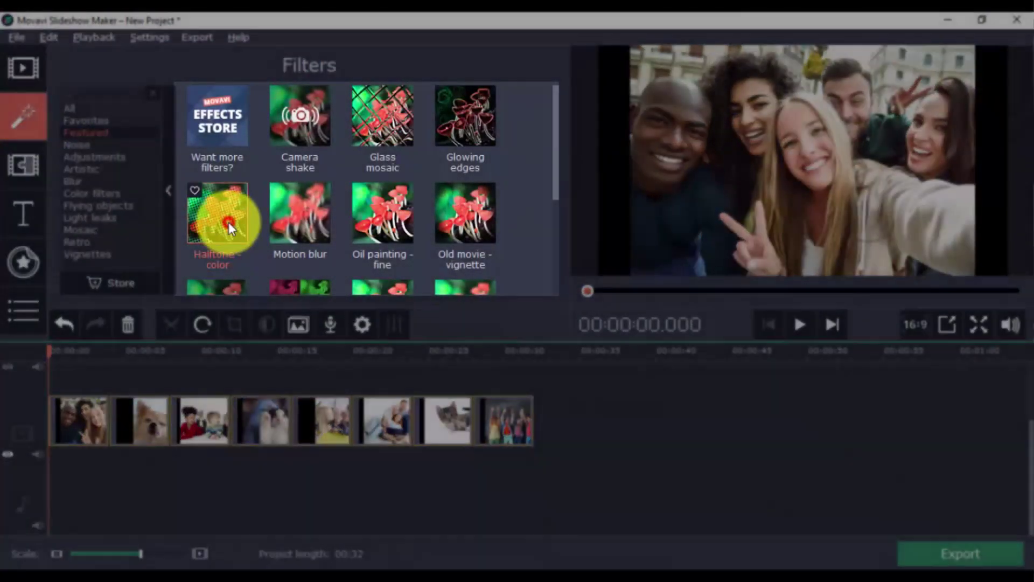
pyautogui.click(226, 220)
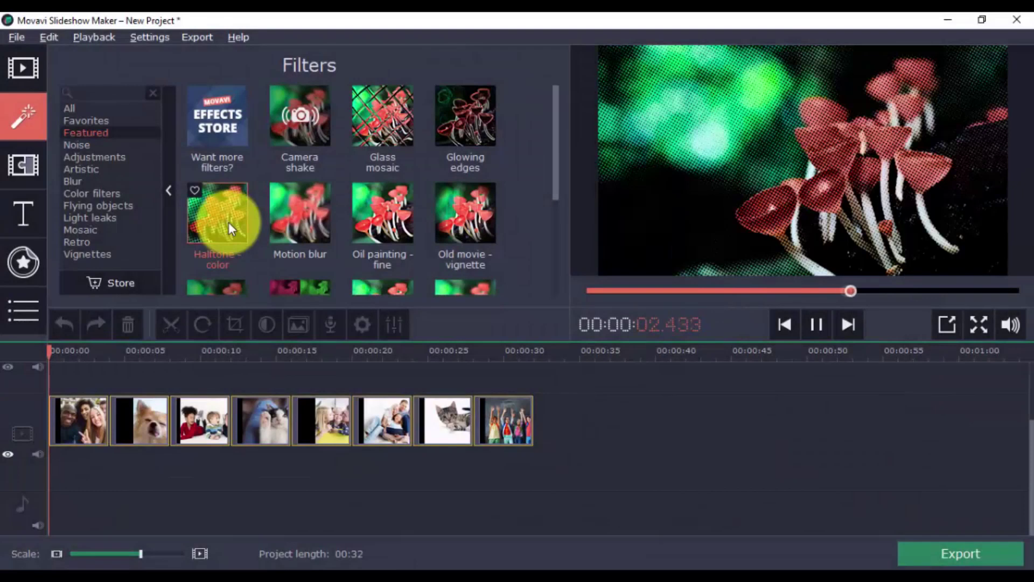
pyautogui.moveTo(228, 222); pyautogui.dragTo(67, 423)
# Check the filter, then add a Blinds transition between photos 1 and 2 and play it back
pyautogui.click(800, 325)
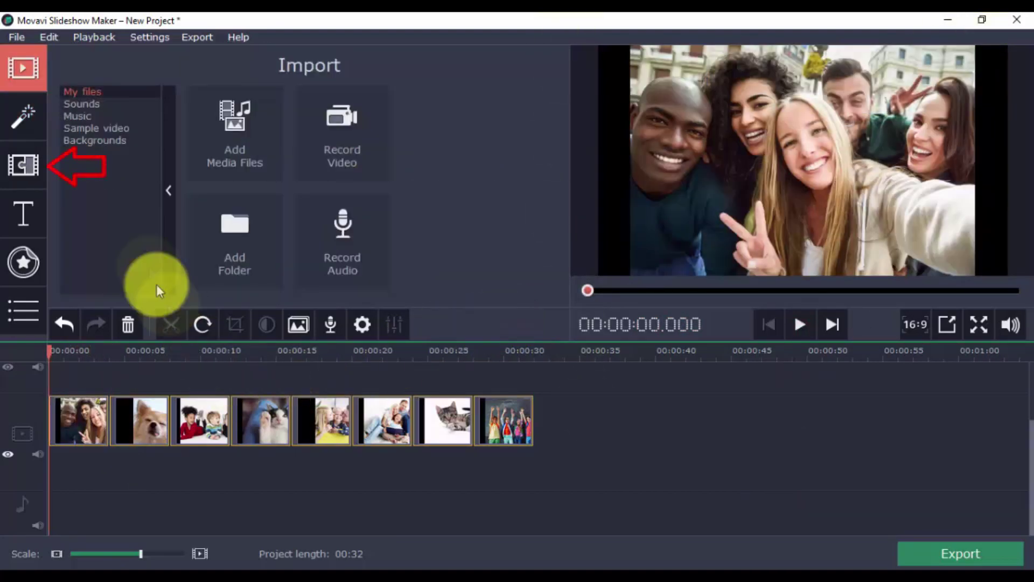
pyautogui.click(24, 165)
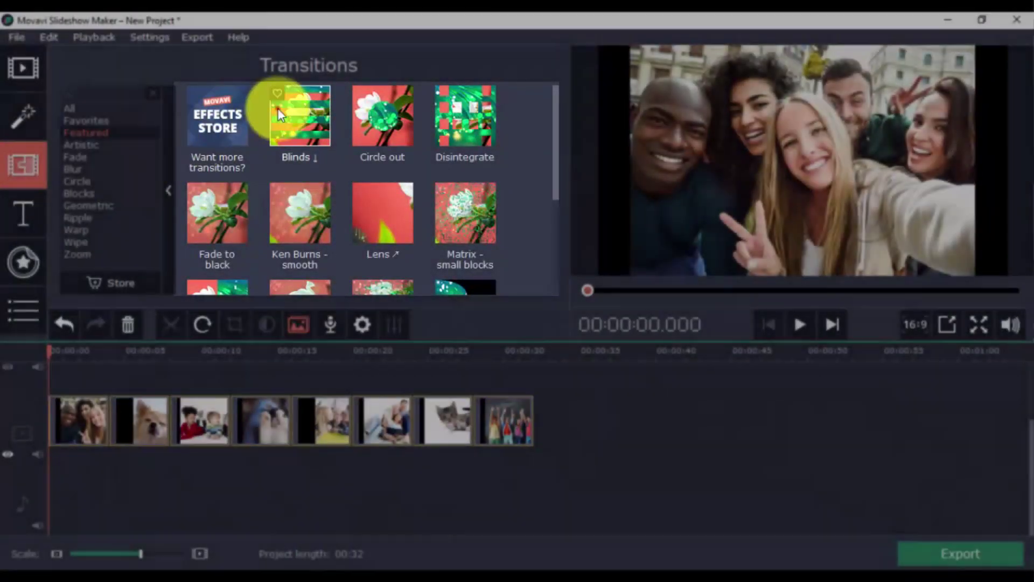
pyautogui.click(277, 108)
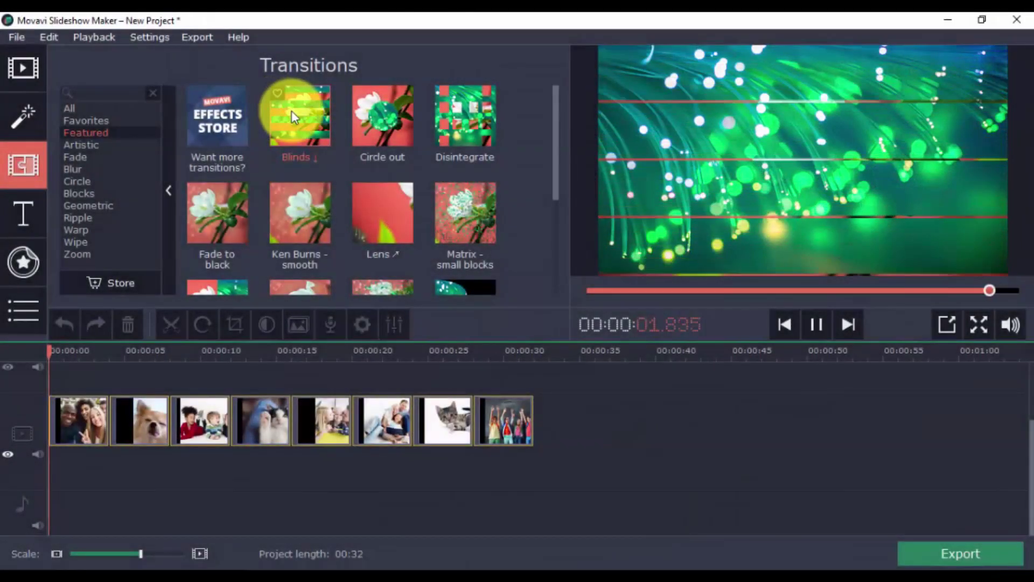
pyautogui.moveTo(293, 117); pyautogui.dragTo(107, 426)
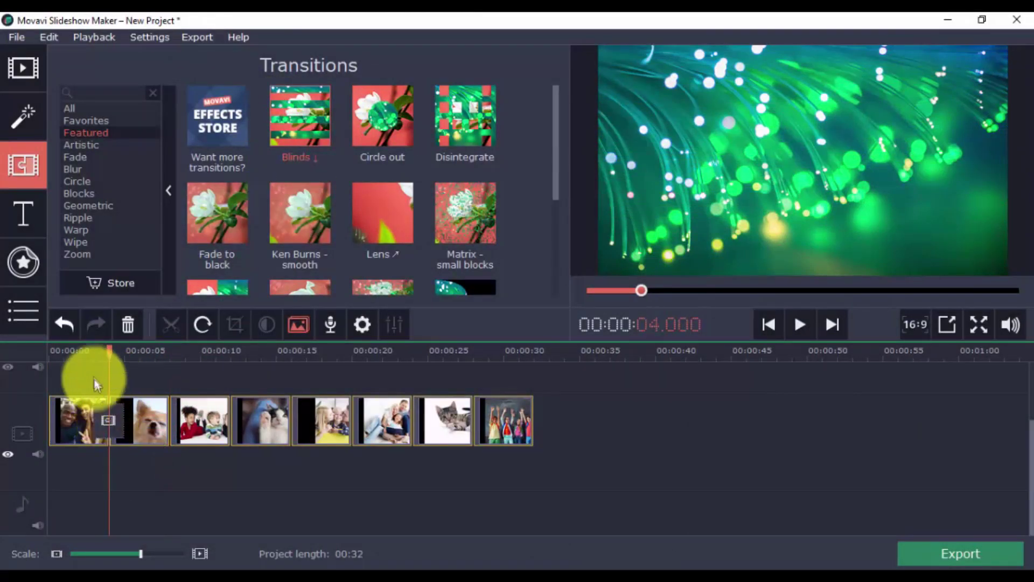
pyautogui.click(87, 354)
pyautogui.click(792, 321)
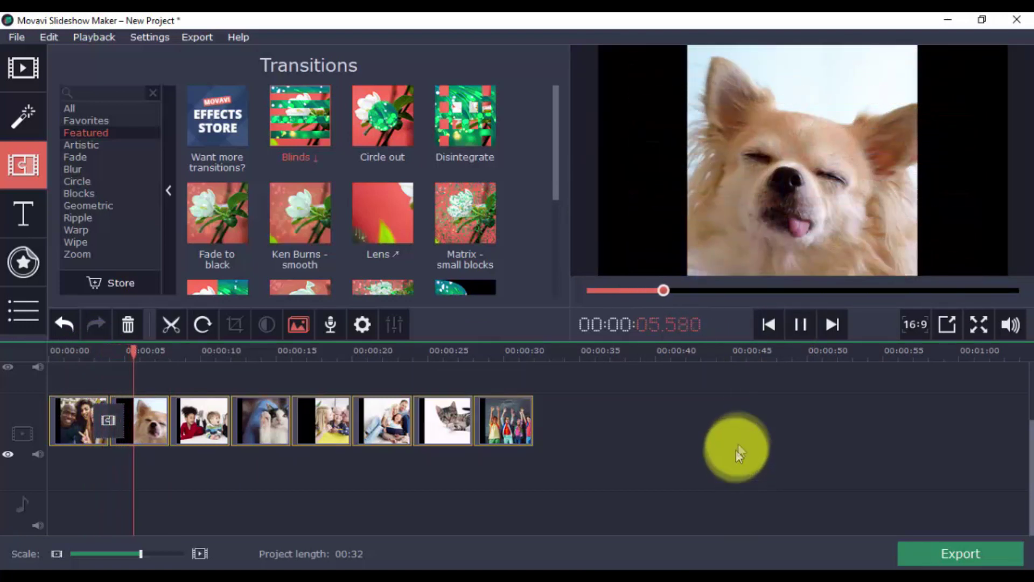
pyautogui.click(806, 330)
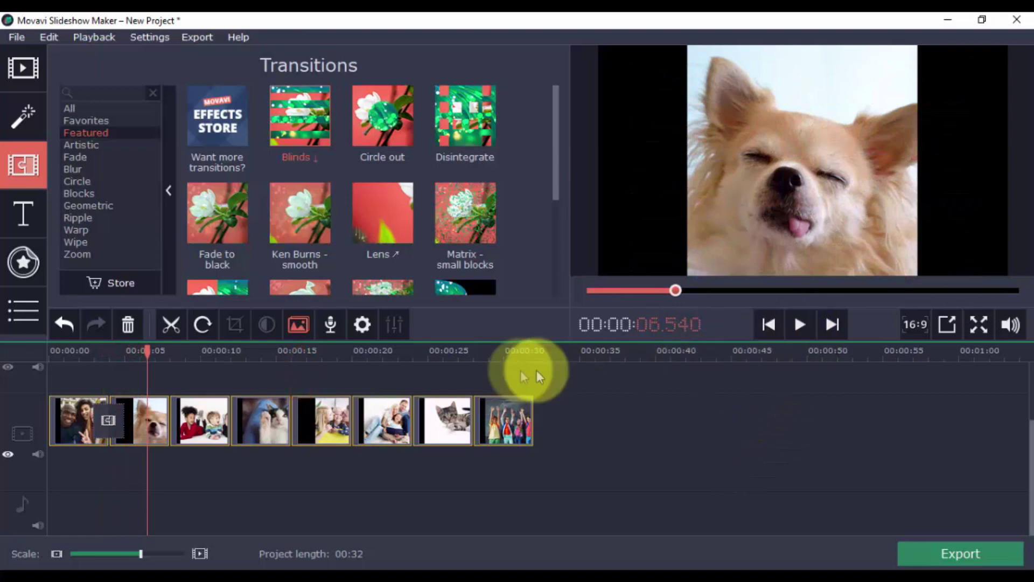
# Open the Transition Wizard and keep random transitions as the style
pyautogui.click(303, 326)
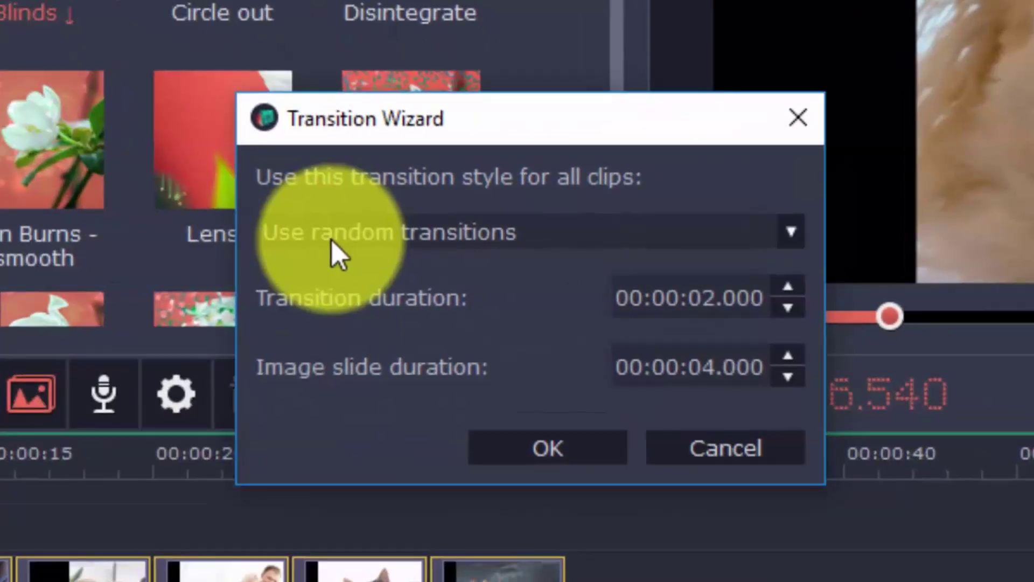
pyautogui.click(352, 244)
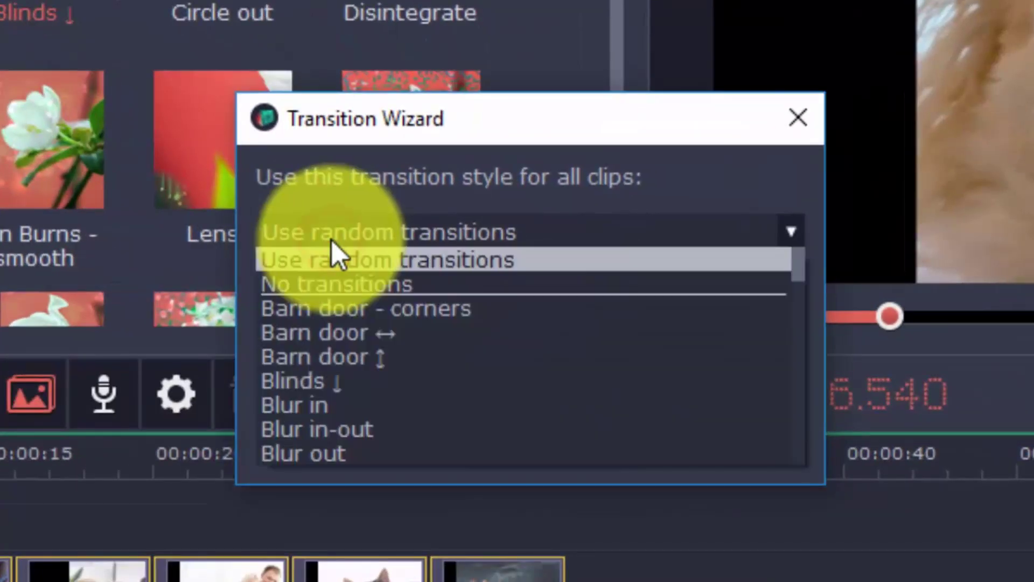
pyautogui.click(351, 243)
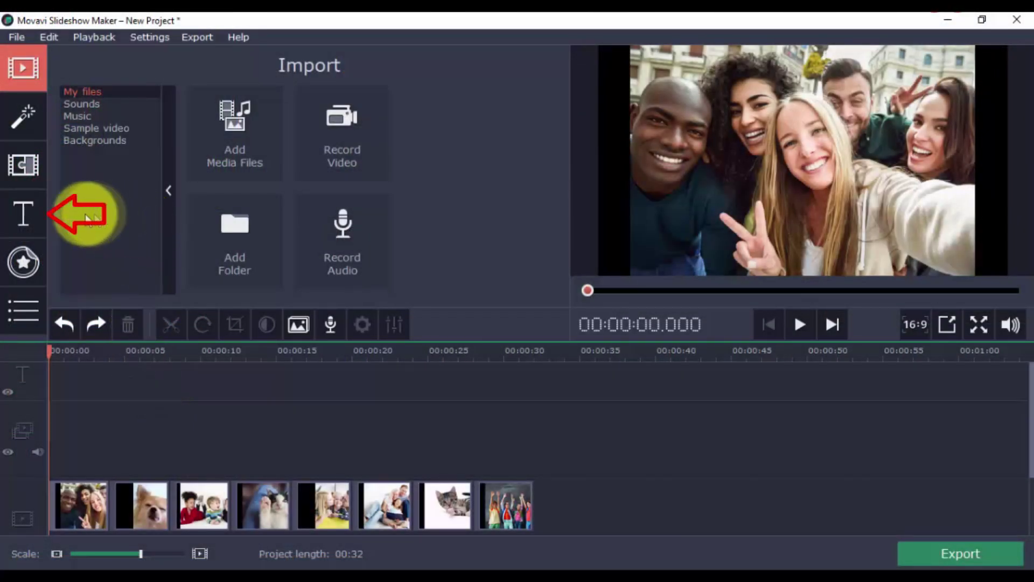
# Add the Clean line title to the title track and slide it to 0:00
pyautogui.click(19, 212)
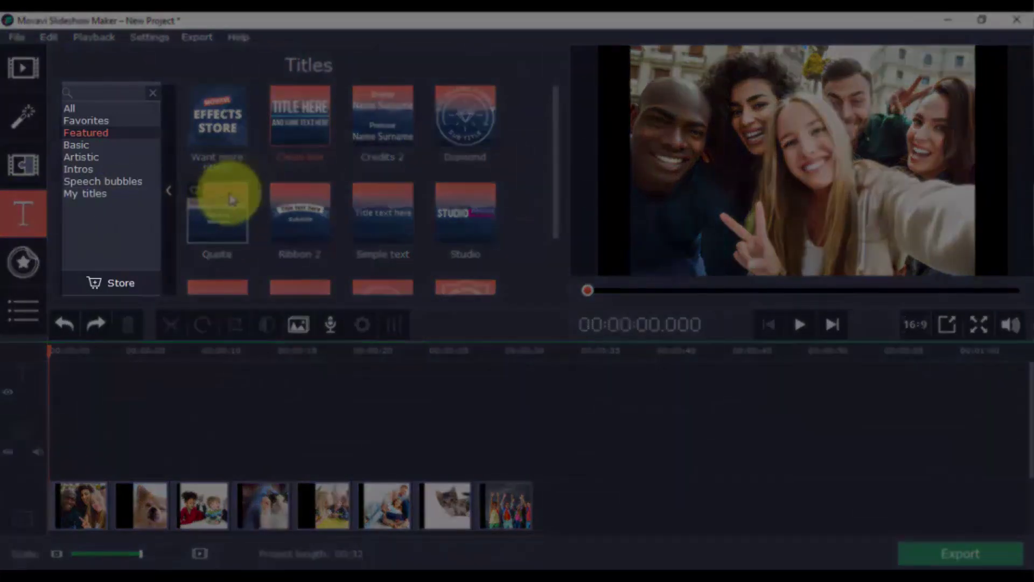
pyautogui.click(289, 137)
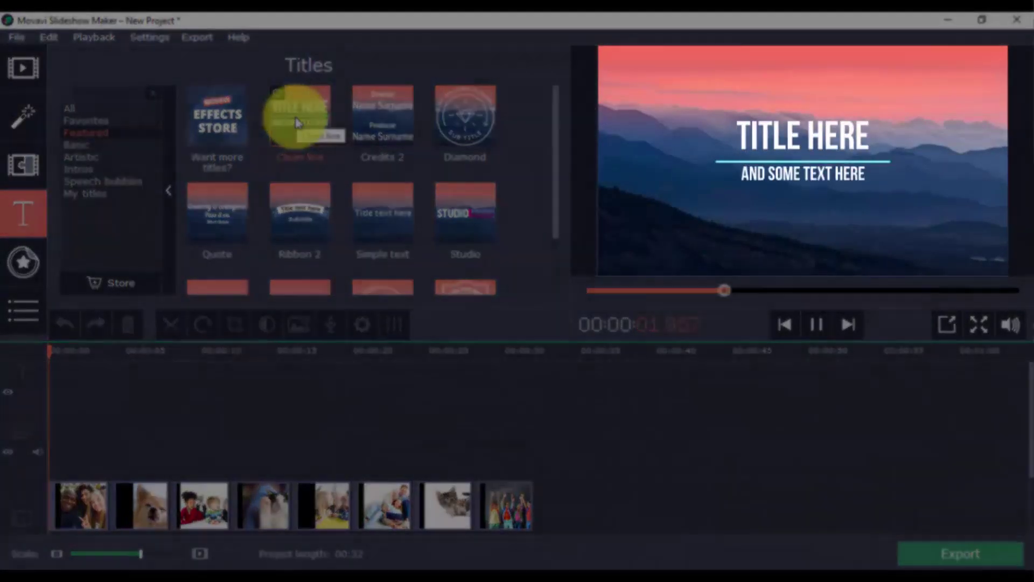
pyautogui.moveTo(295, 116); pyautogui.dragTo(98, 377)
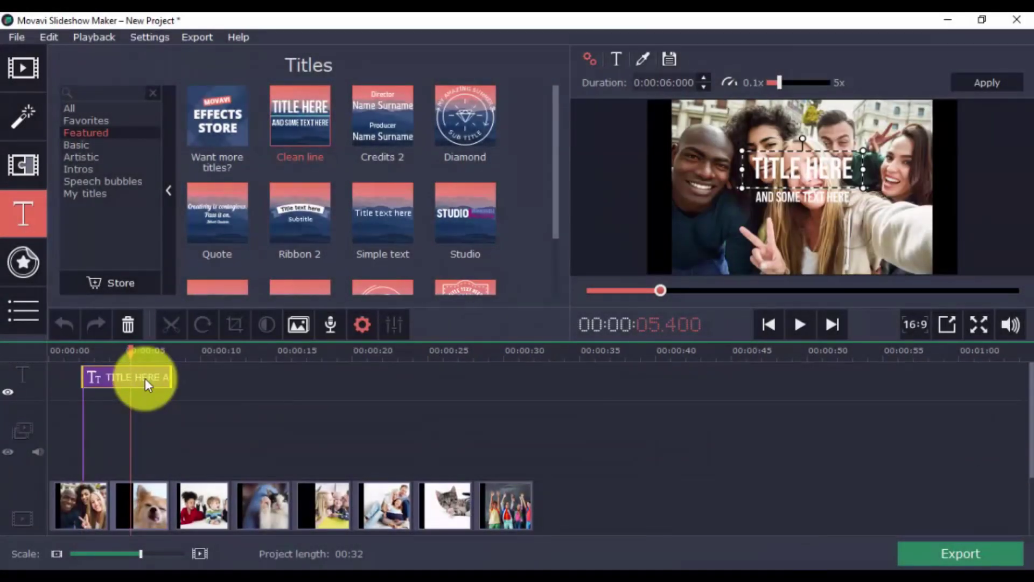
pyautogui.moveTo(145, 378); pyautogui.dragTo(82, 377)
# Delete the 'TITLE HERE' heading from the Clean line title and apply the edit
pyautogui.doubleClick(82, 377)
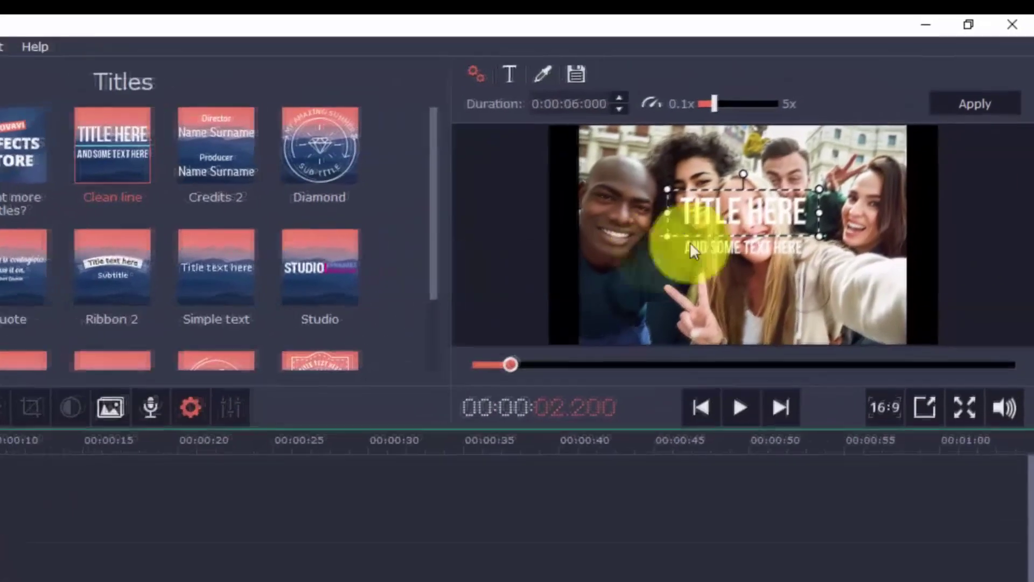
pyautogui.click(796, 173)
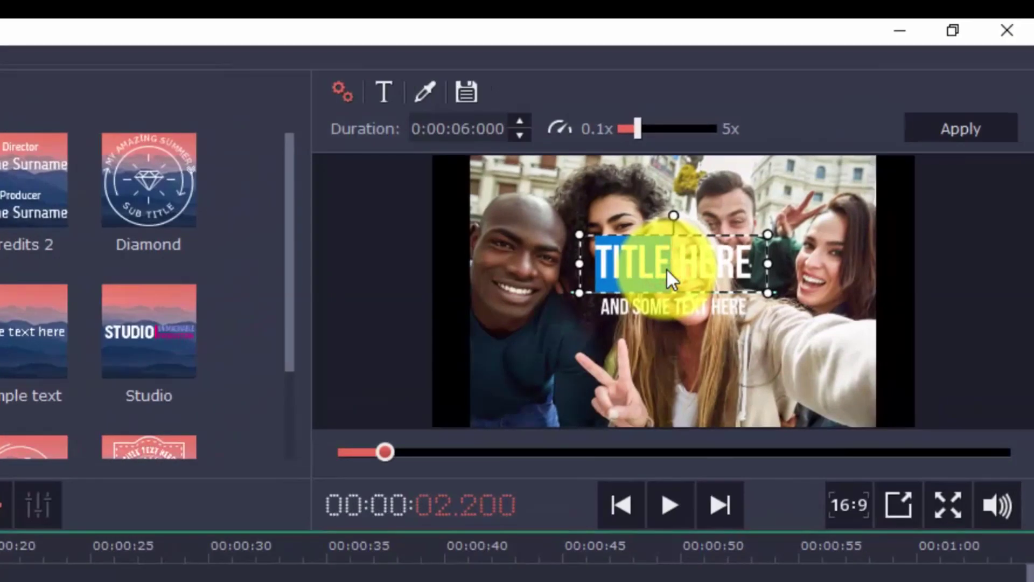
pyautogui.doubleClick(711, 236)
pyautogui.press('Delete')
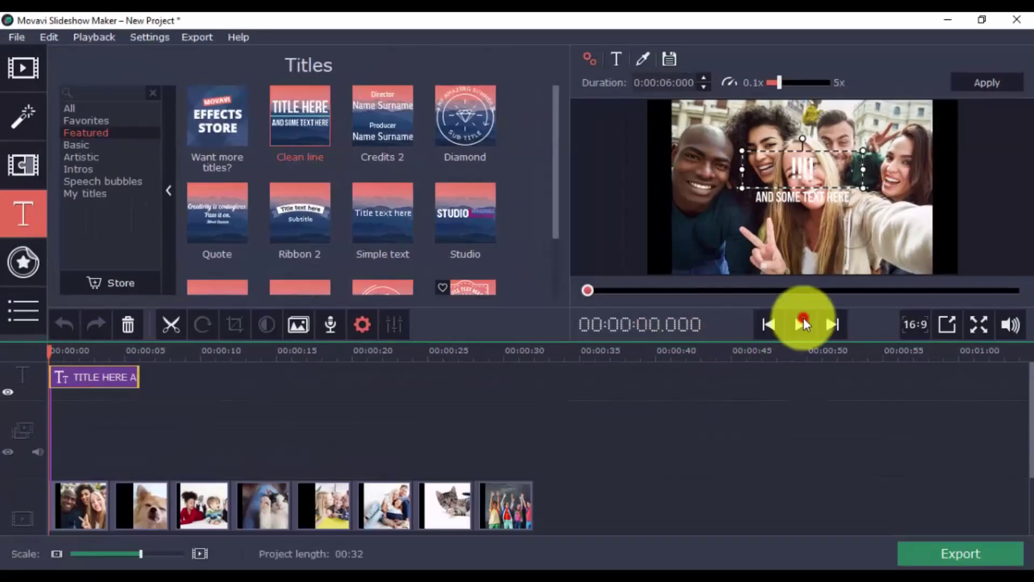
pyautogui.click(670, 505)
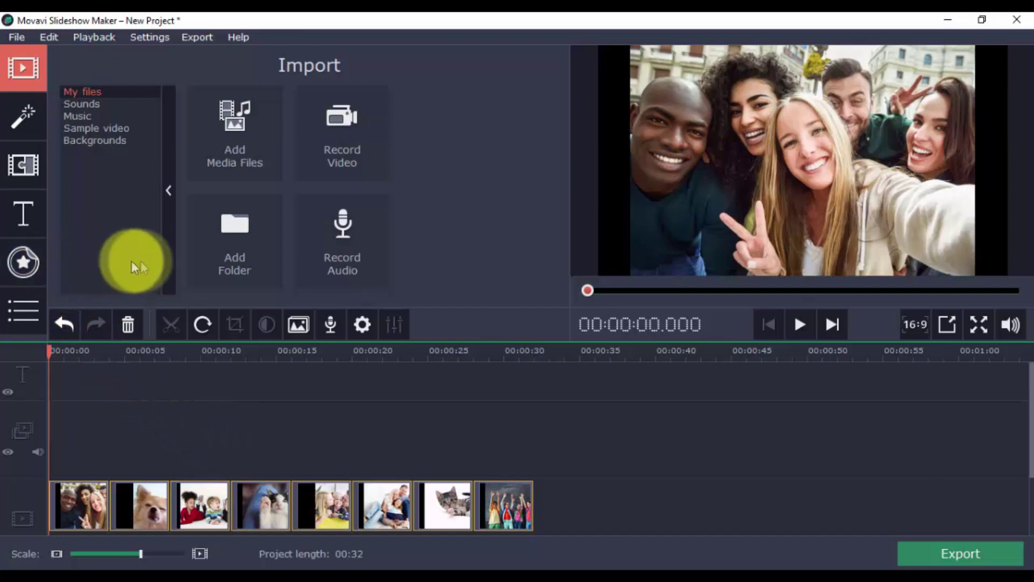
# Place the Balloon sticker at about 5 seconds and a Curved arrow callout, then preview them
pyautogui.click(22, 262)
pyautogui.moveTo(319, 139); pyautogui.dragTo(123, 380)
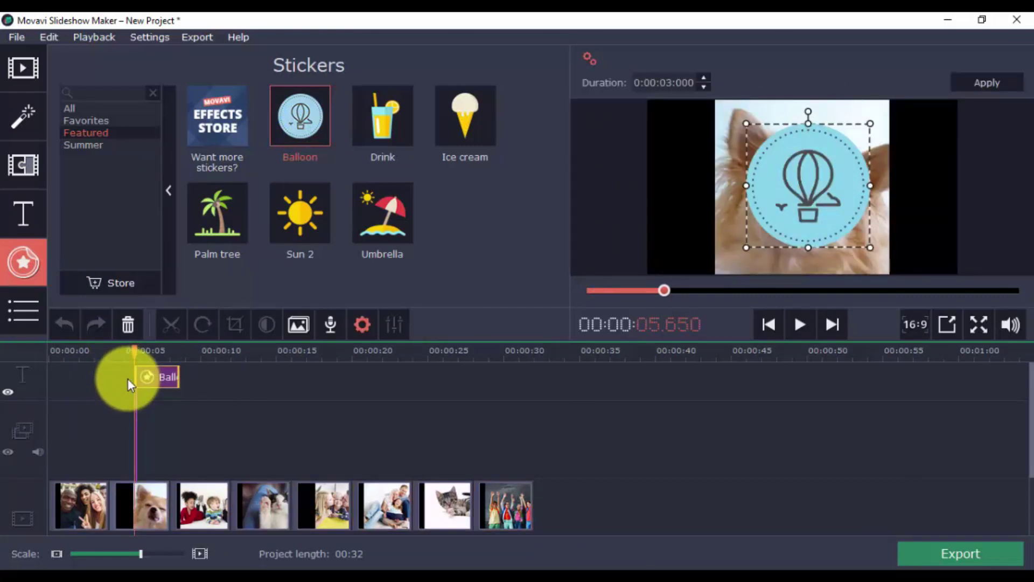
pyautogui.click(16, 314)
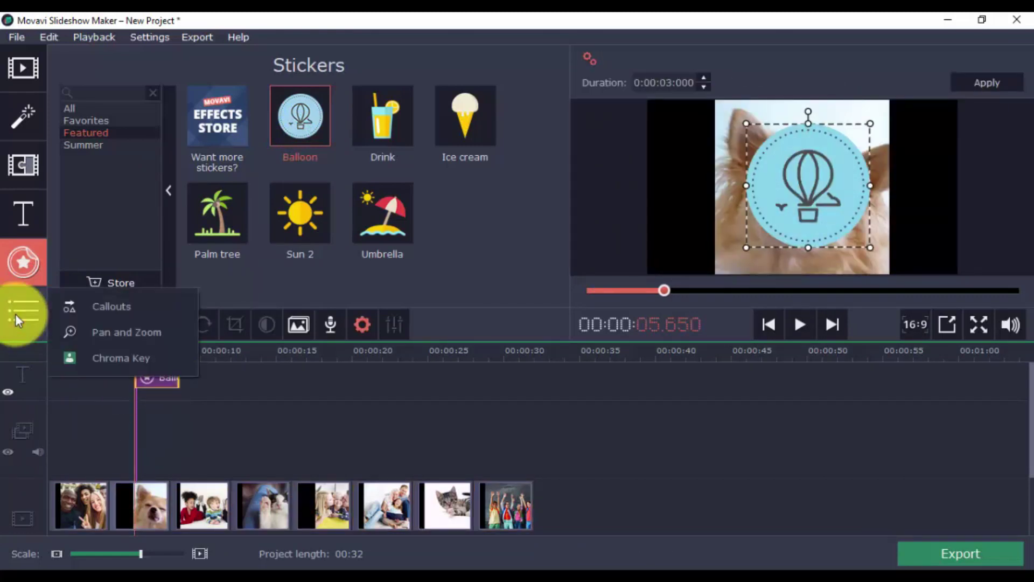
pyautogui.click(123, 306)
pyautogui.click(211, 209)
pyautogui.moveTo(237, 338); pyautogui.dragTo(198, 378)
pyautogui.click(127, 351)
pyautogui.press('space')
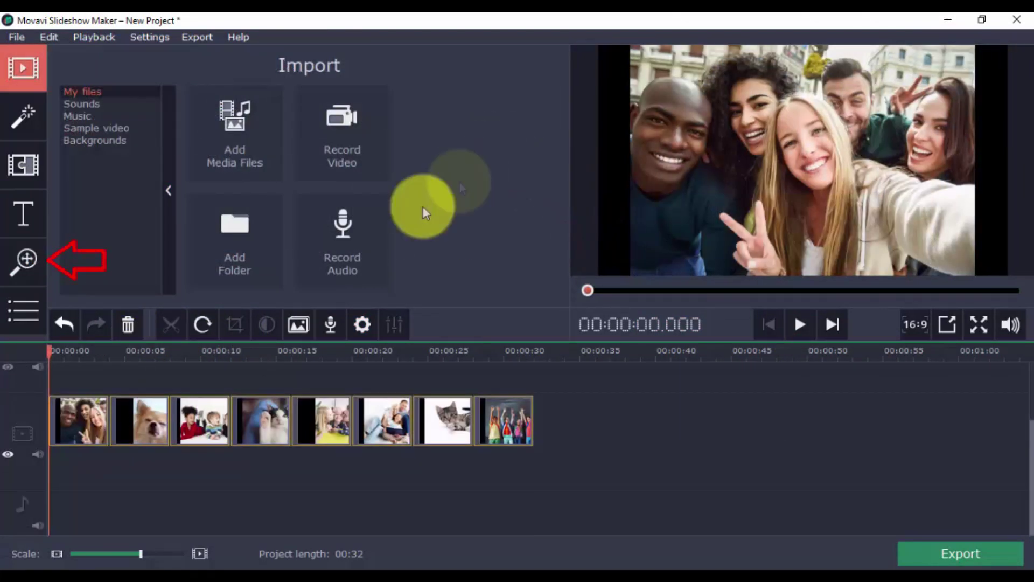
# Apply the Zoom in pan-and-zoom effect to the first selfie photo and preview it
pyautogui.click(24, 260)
pyautogui.click(81, 416)
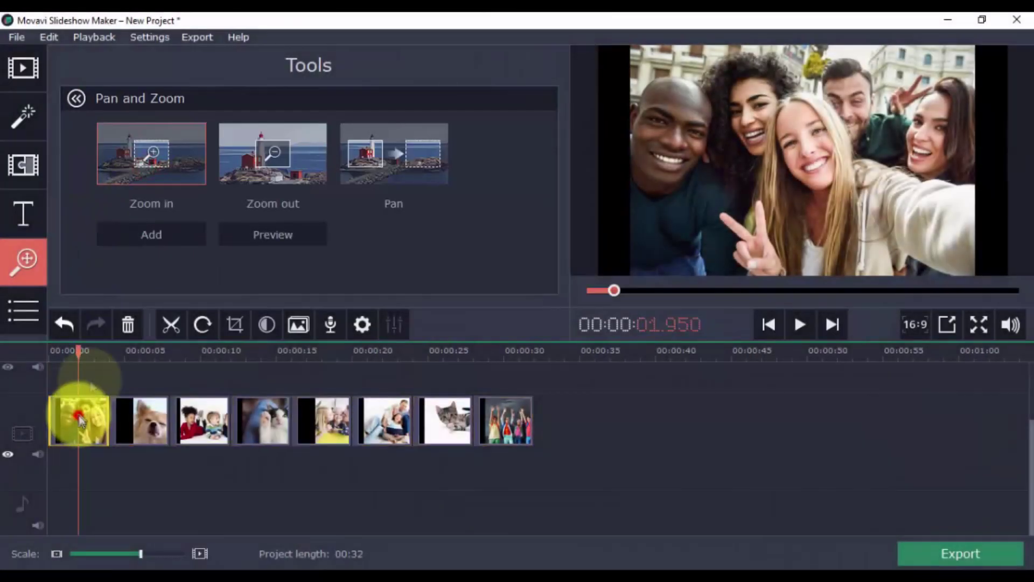
pyautogui.click(148, 158)
pyautogui.click(152, 235)
pyautogui.moveTo(120, 351); pyautogui.dragTo(73, 351)
pyautogui.press('space')
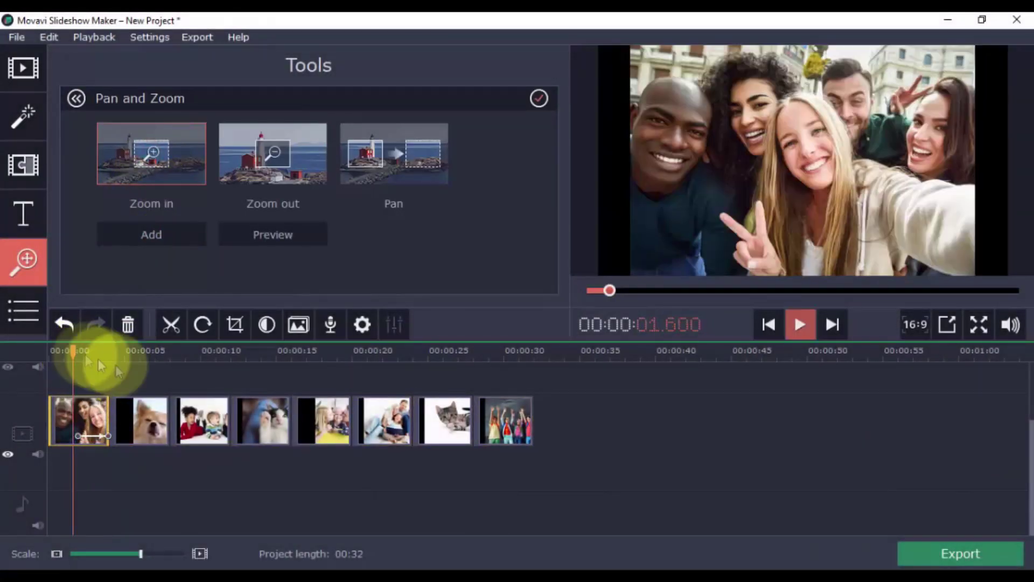
pyautogui.press('space')
# Use Chroma Key on the dog photo to make its white background transparent
pyautogui.click(22, 311)
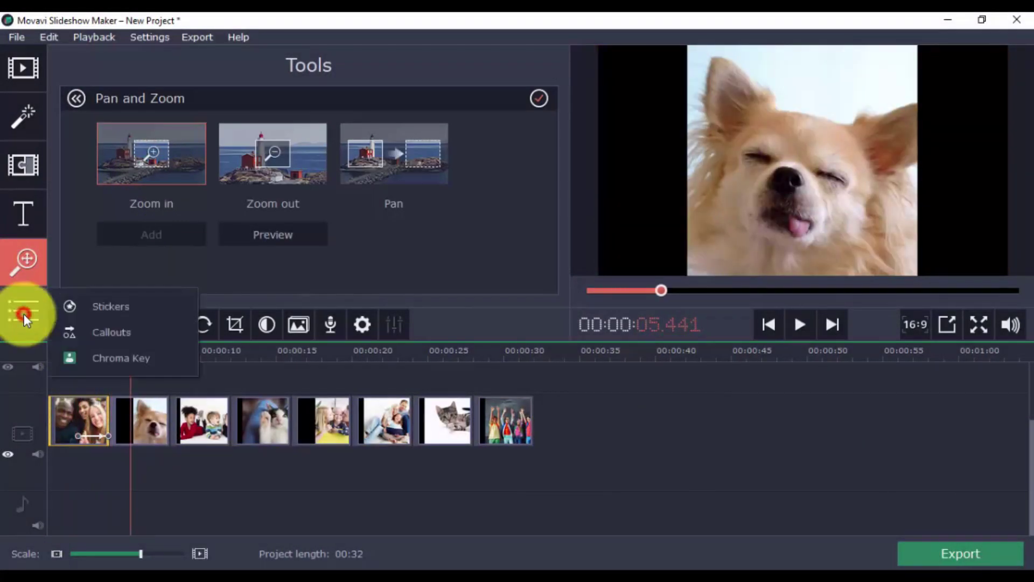
pyautogui.click(123, 357)
pyautogui.click(166, 416)
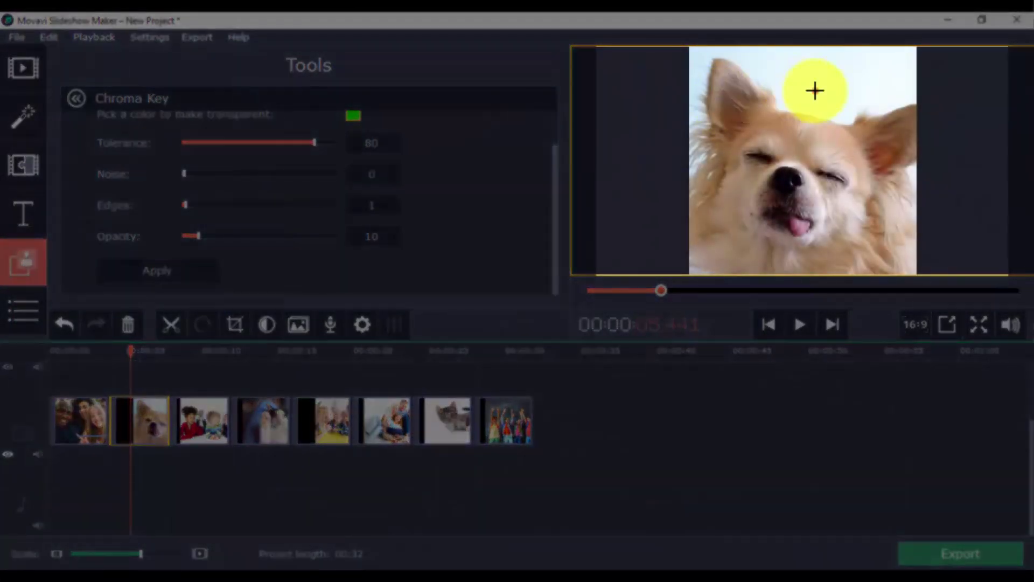
pyautogui.click(812, 90)
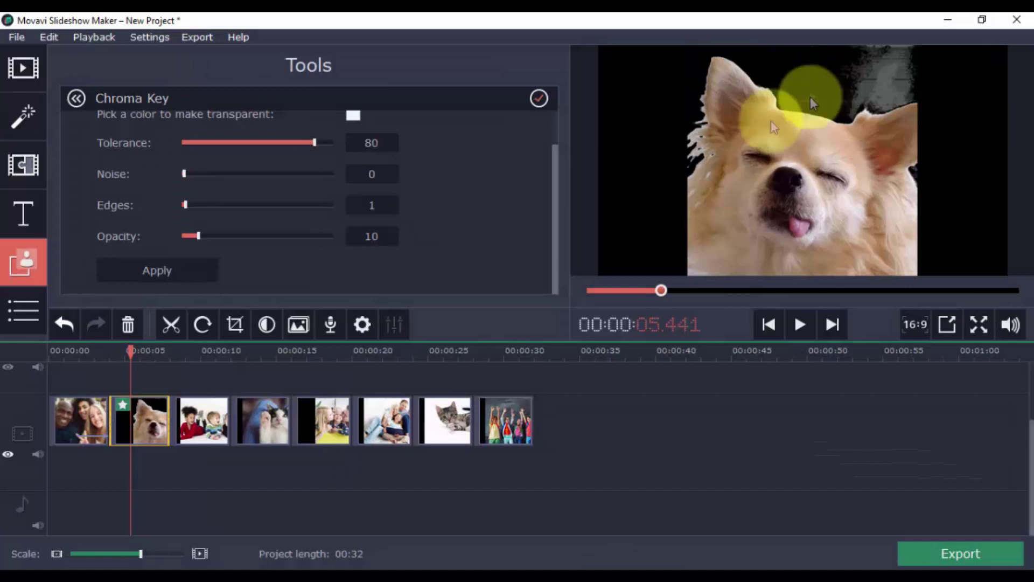
pyautogui.moveTo(557, 185); pyautogui.dragTo(561, 143)
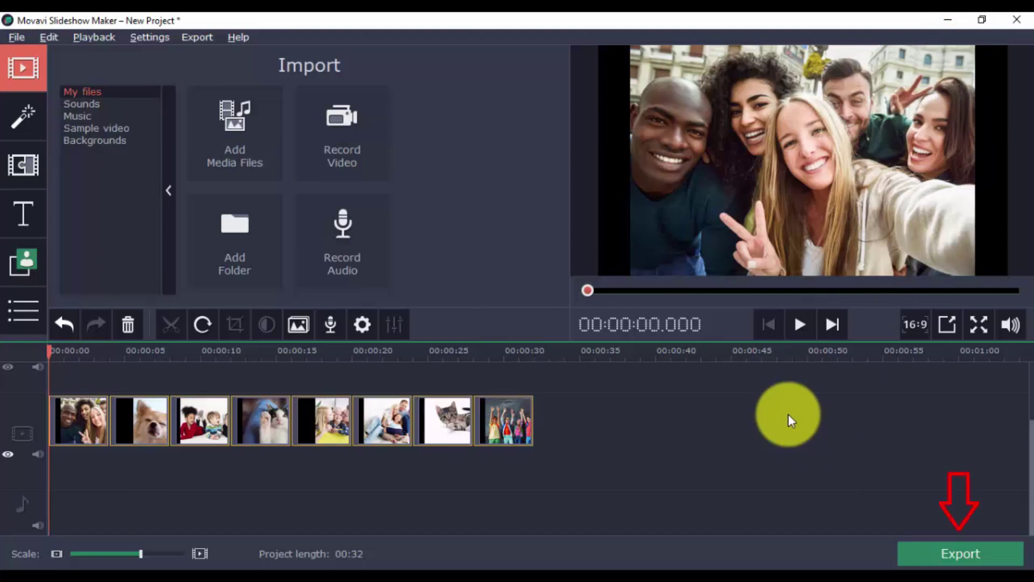
# Open the Export window, glance at online upload options, and return to MP4 video-file settings
pyautogui.click(957, 558)
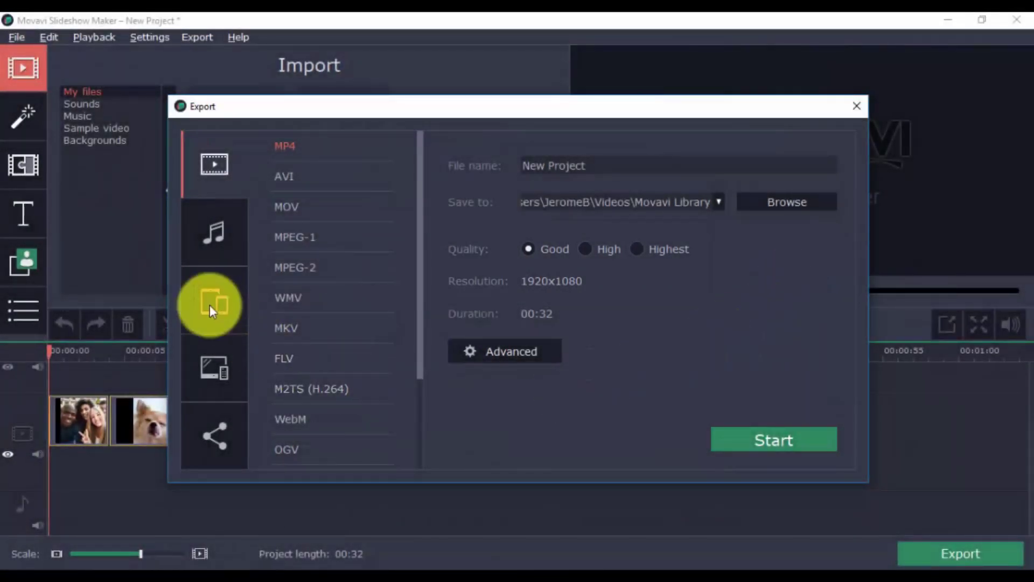
pyautogui.click(219, 447)
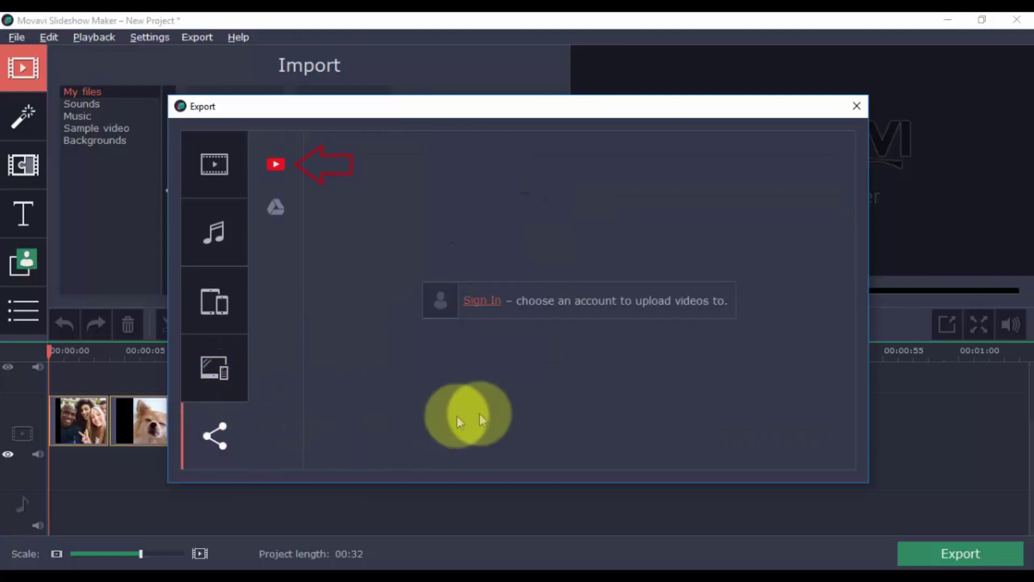
pyautogui.click(195, 169)
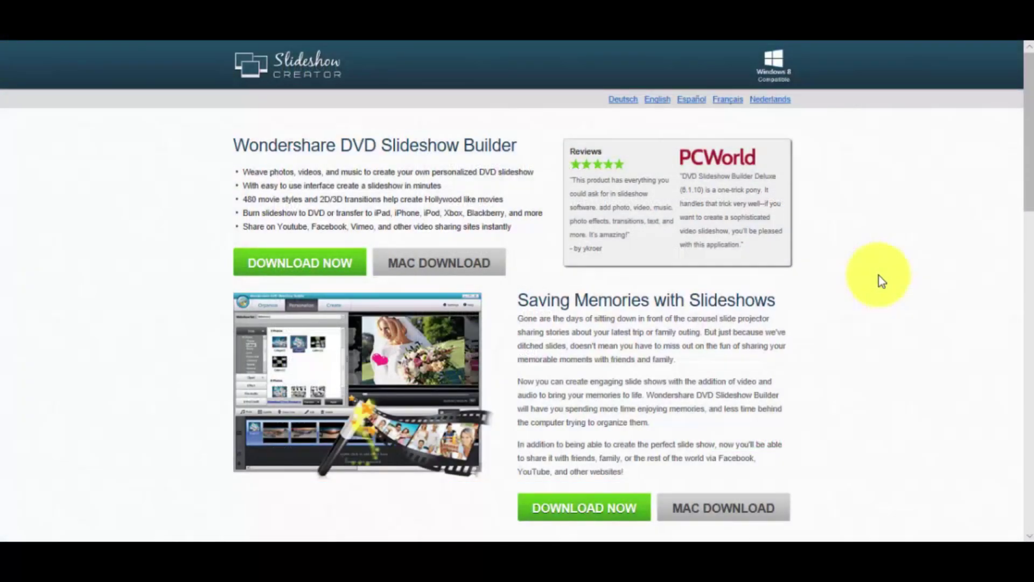
# Scroll the Wondershare DVD Slideshow Builder page to the footer and back up to 'Use Your Memories'
pyautogui.scroll(-5, 878, 275)
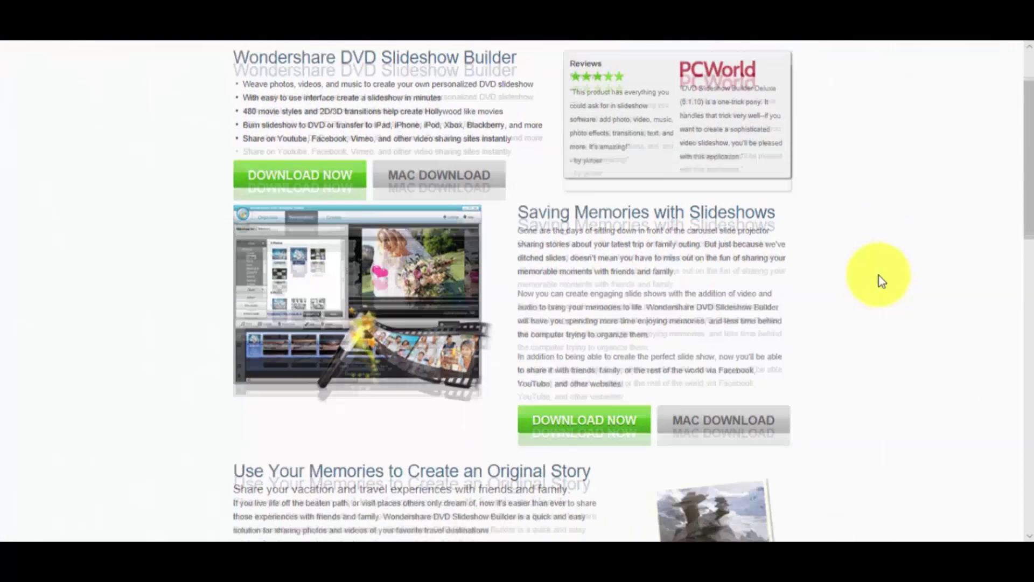
pyautogui.scroll(-7, 878, 276)
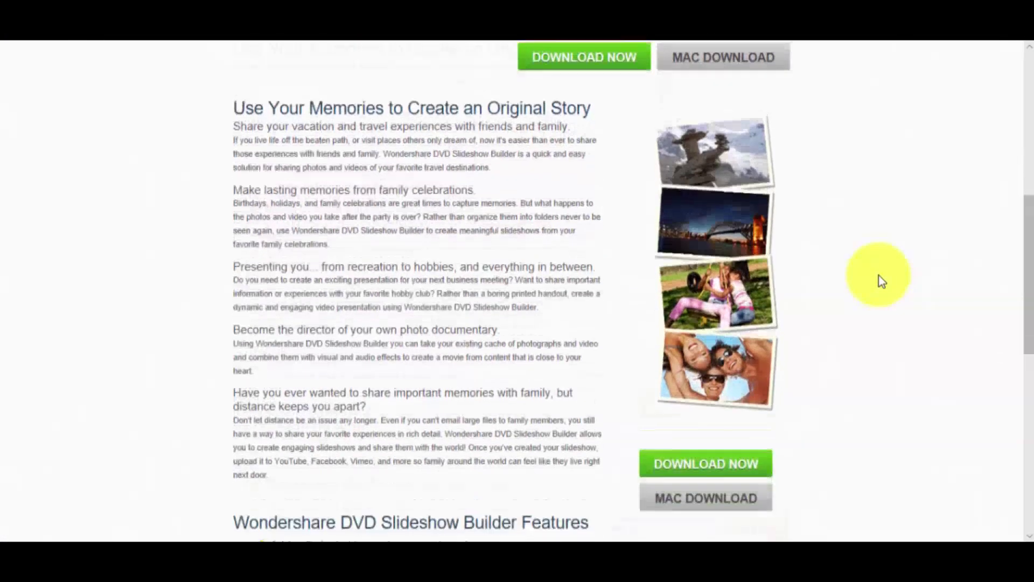
pyautogui.scroll(-6, 880, 280)
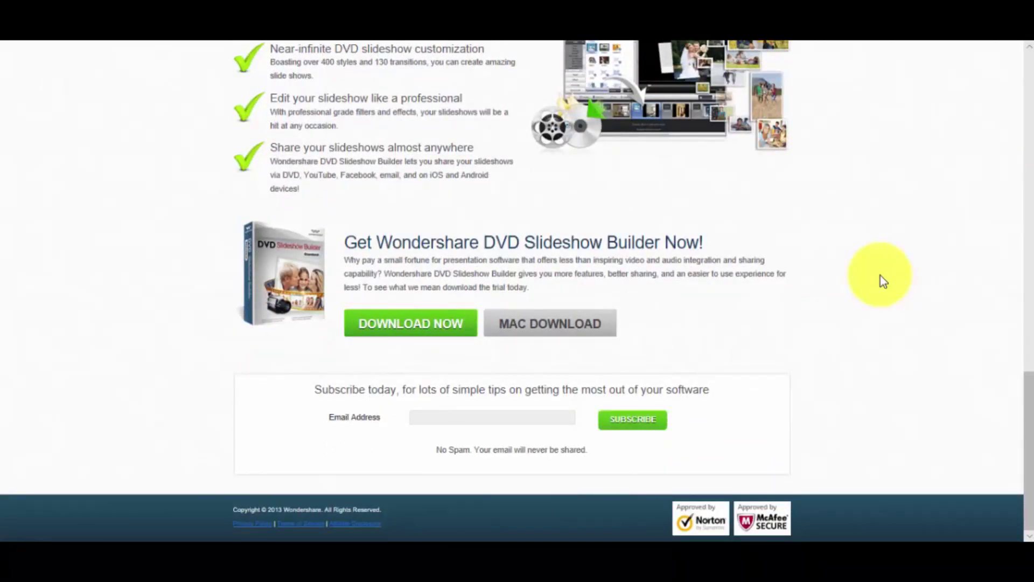
pyautogui.scroll(5, 880, 276)
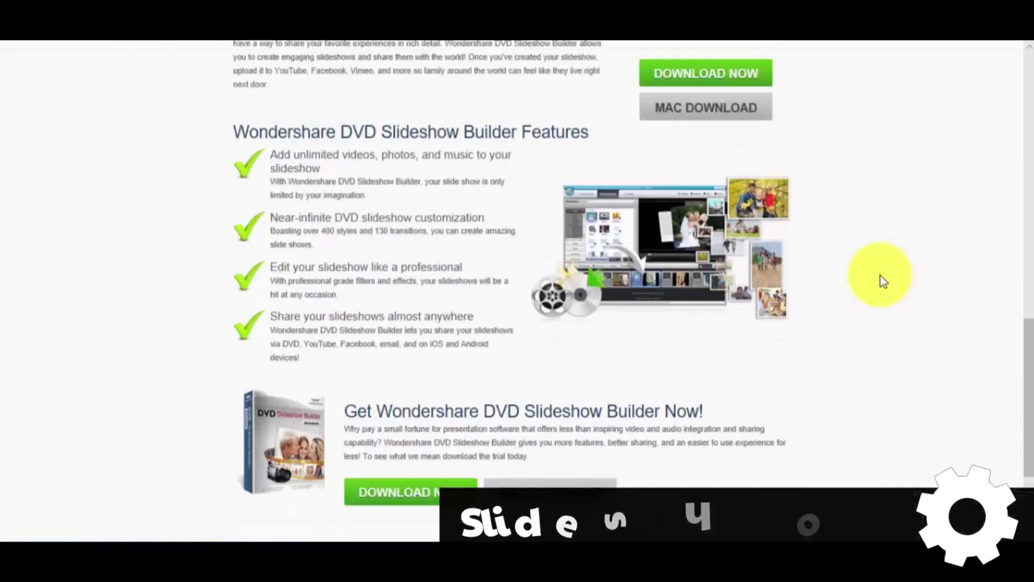
pyautogui.scroll(7, 880, 276)
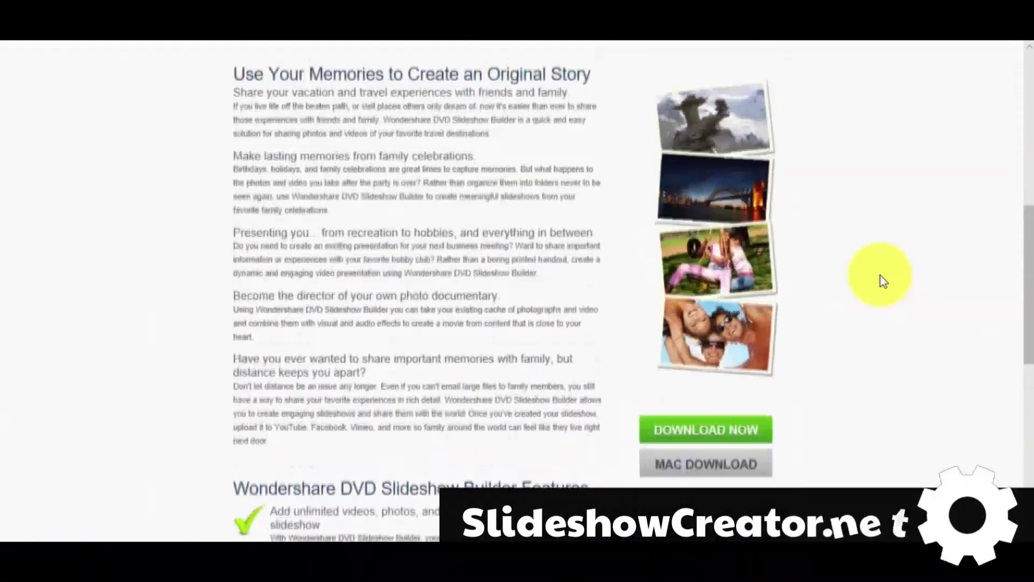